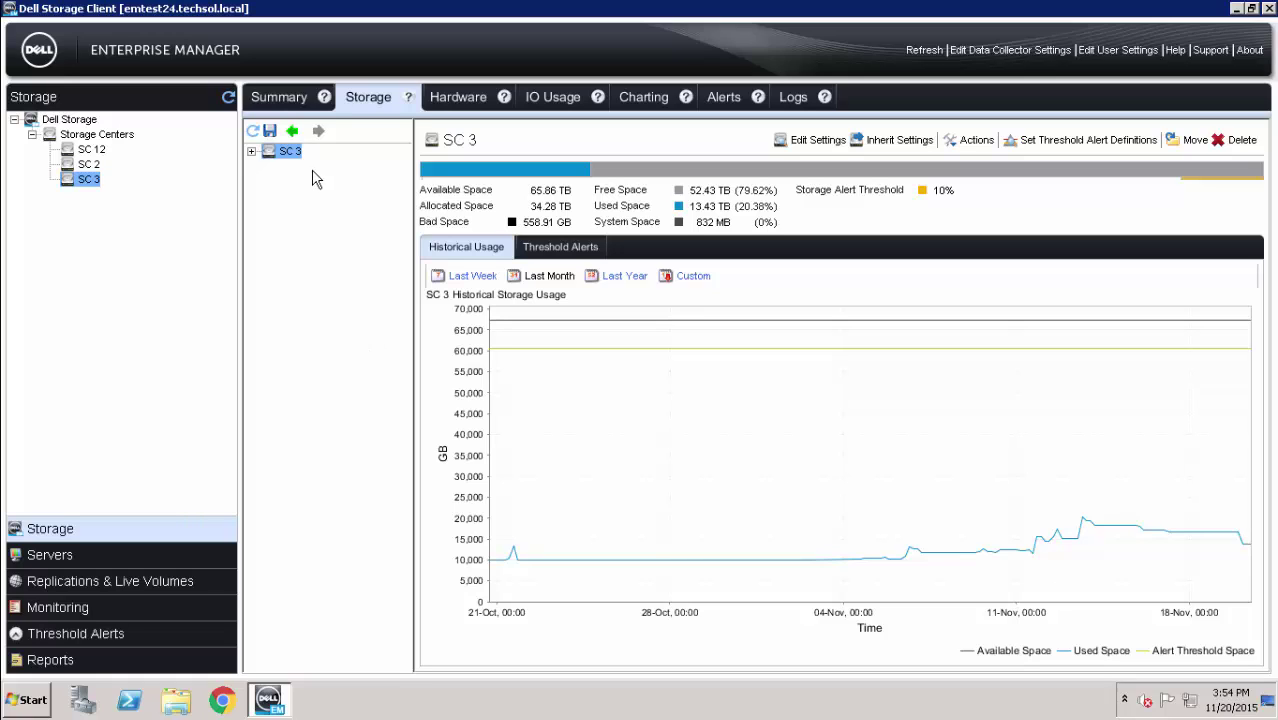
Step: Create a volume from the 11/20/15 3:15:07 PM replay of SC 3's DB-SQL01-SQLData volume, mapped to server DB-SQL01
click(253, 151)
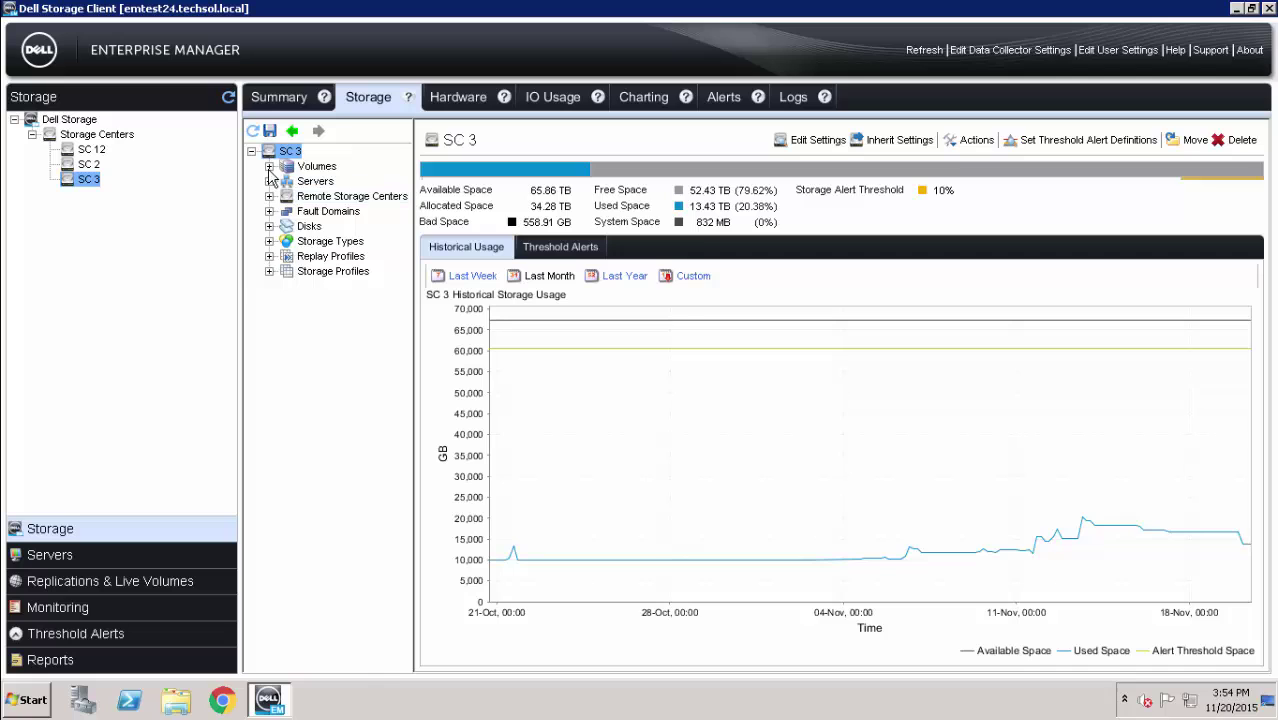
click(269, 167)
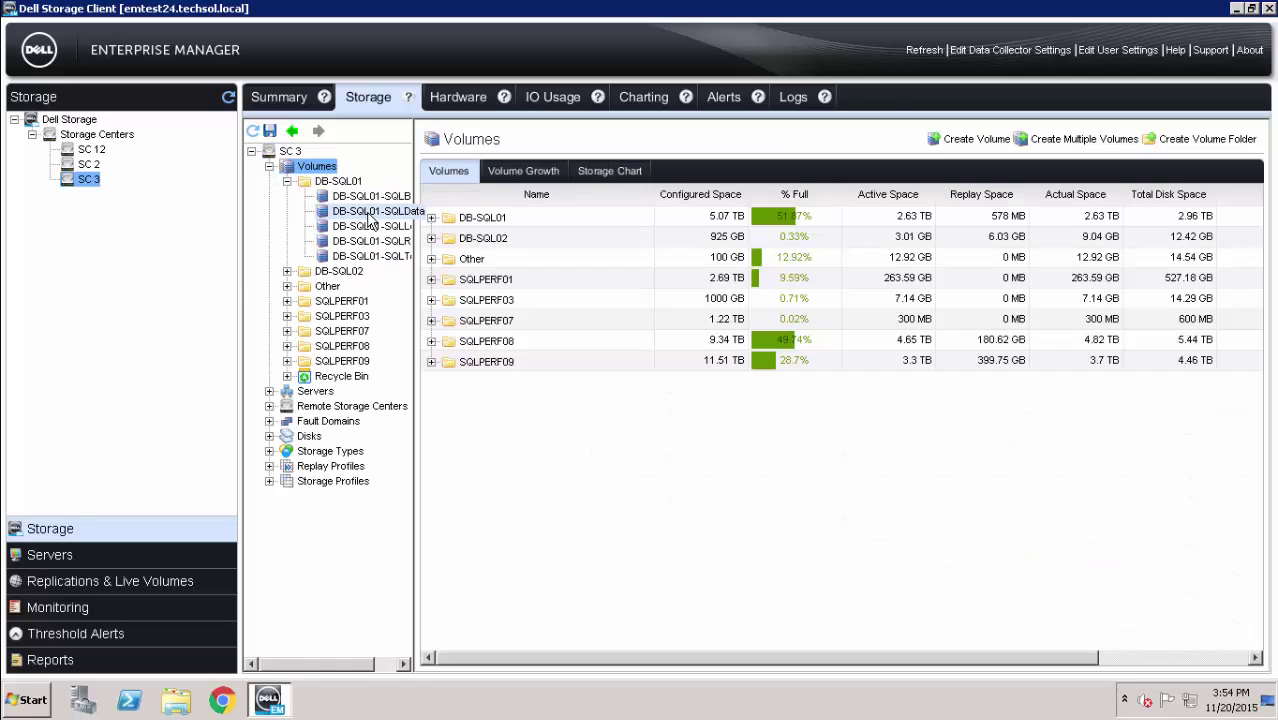
click(370, 218)
click(497, 412)
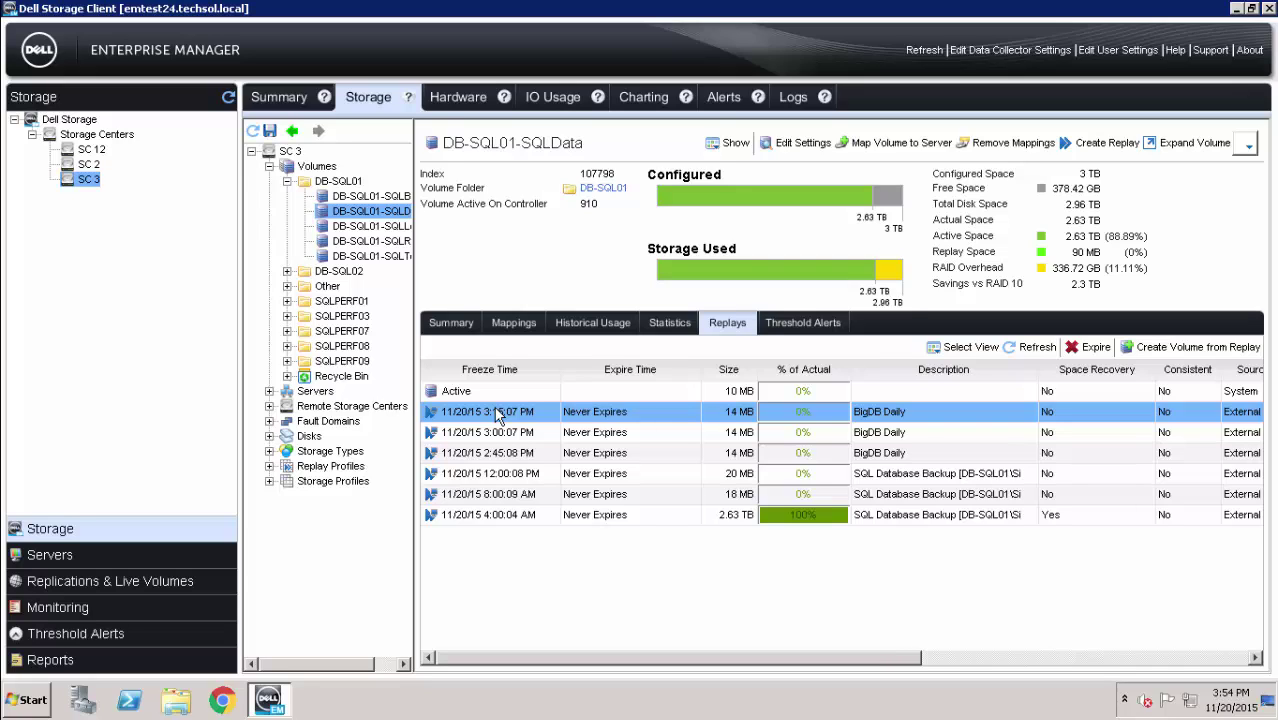
right_click(498, 416)
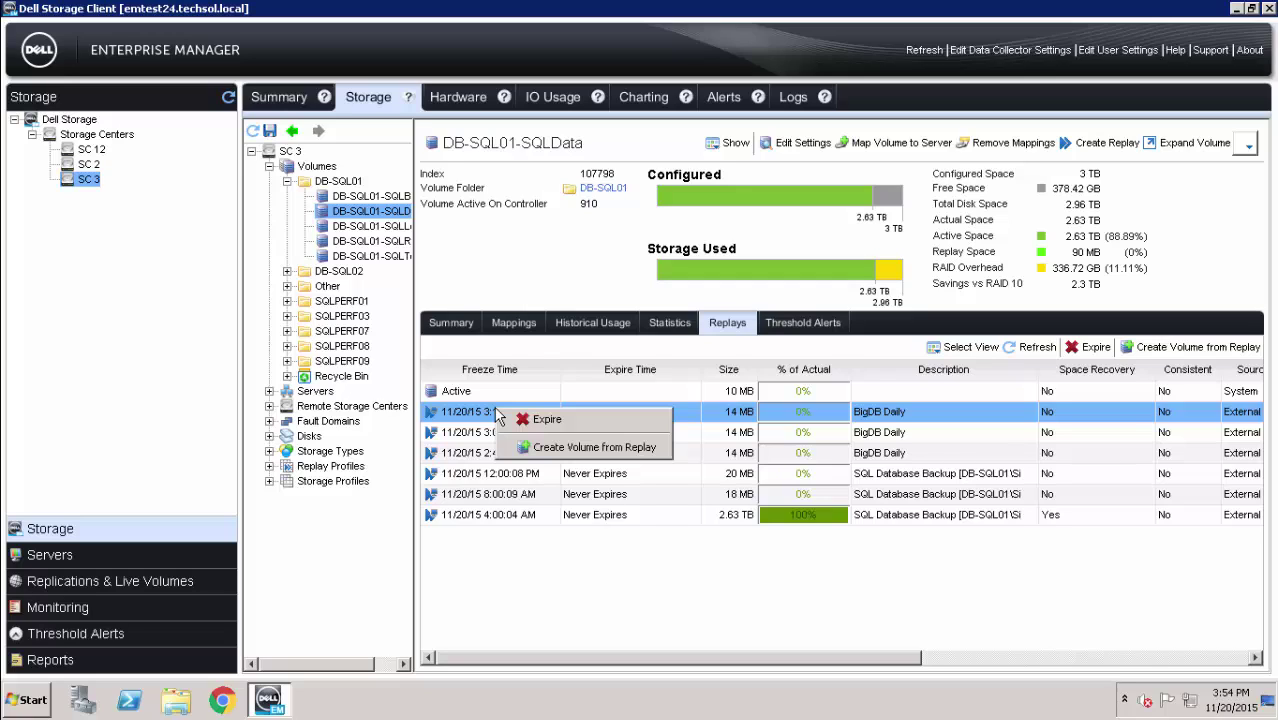
click(544, 453)
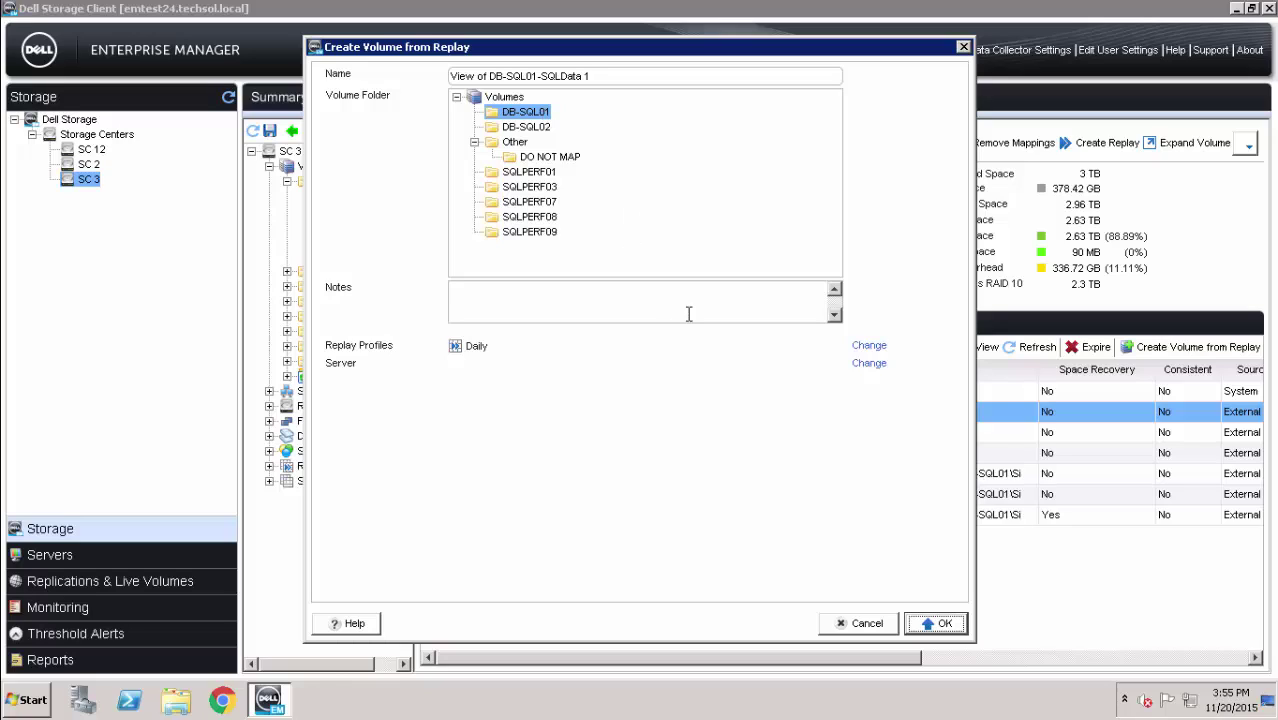
click(882, 366)
click(480, 224)
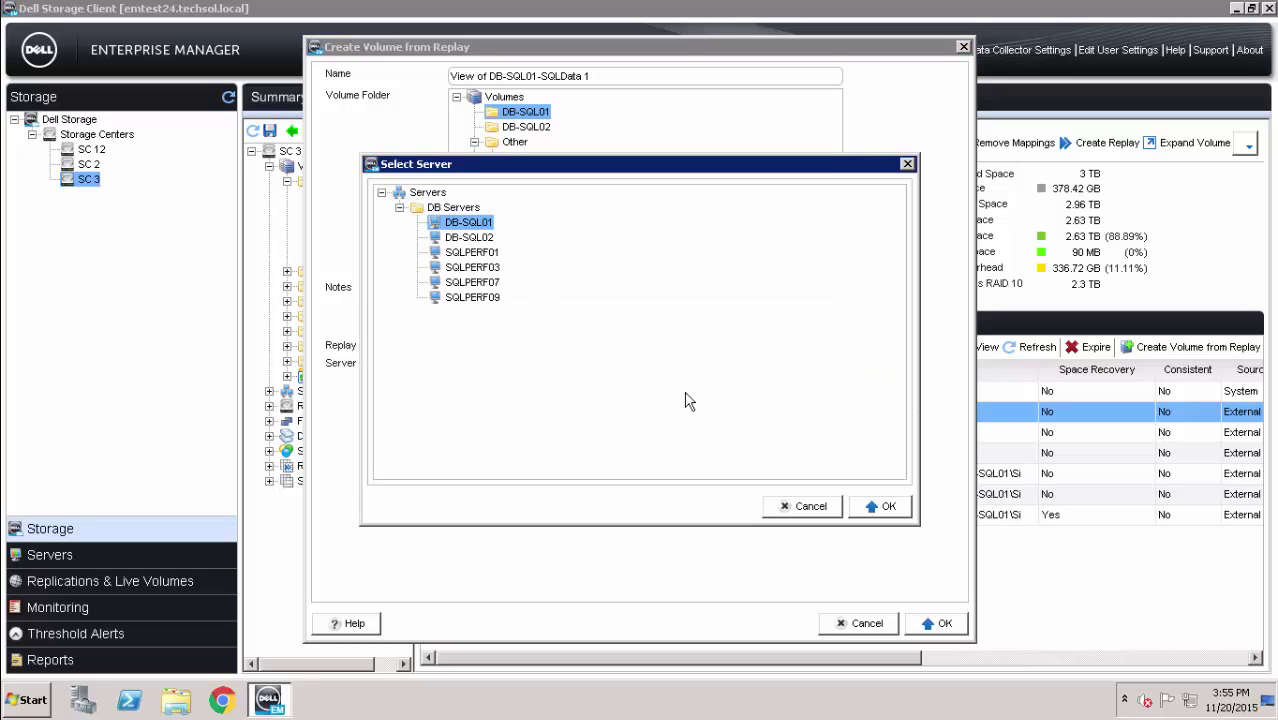
click(889, 509)
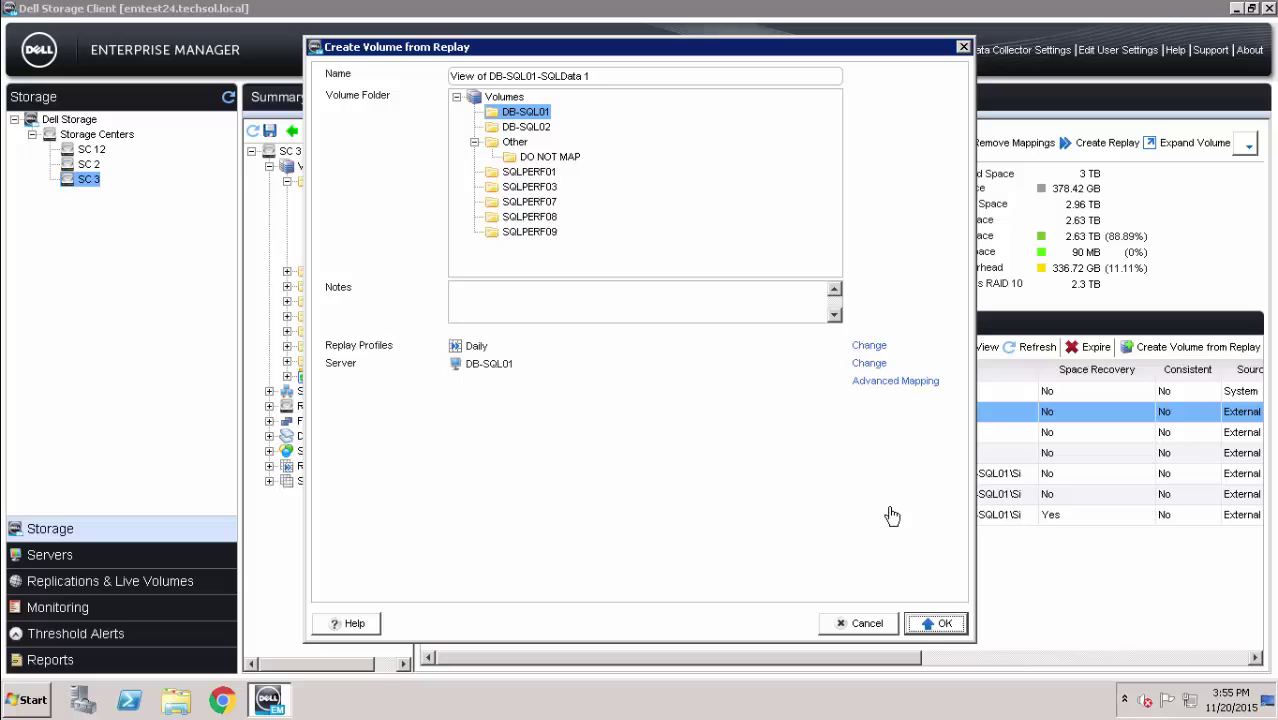
click(944, 624)
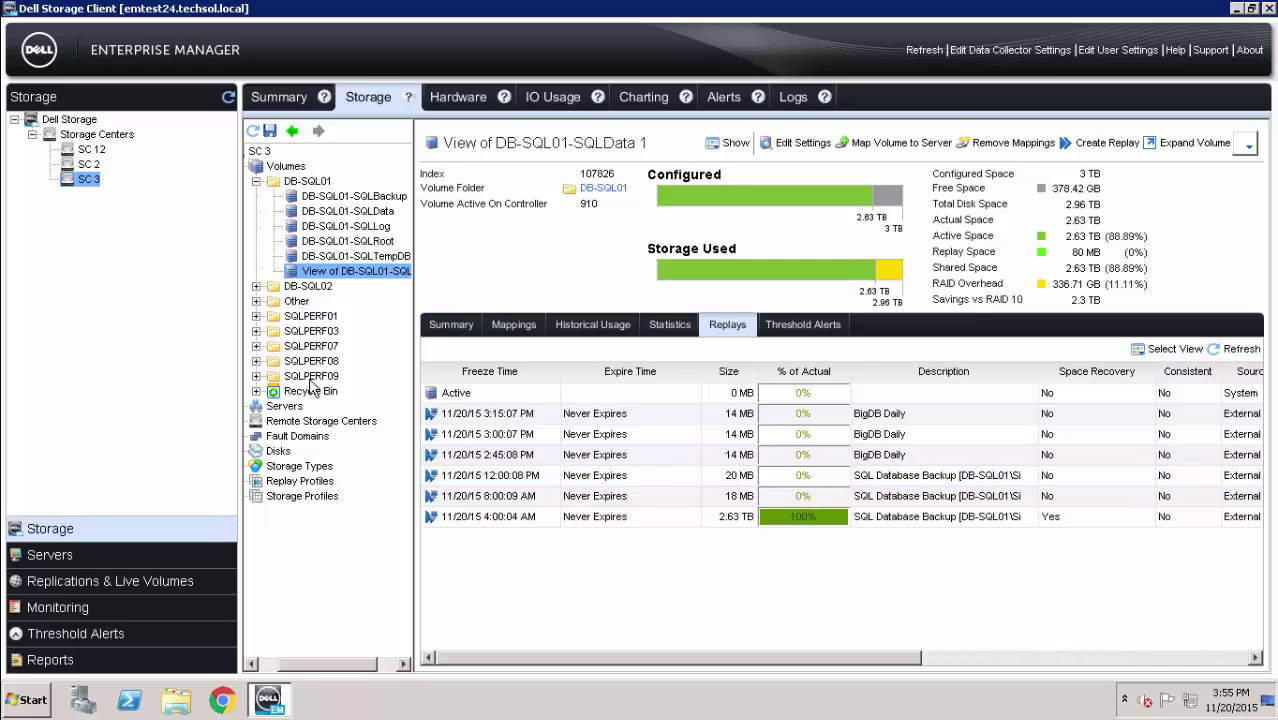
Step: Check the volumes mapped to server DB-SQL01 for the view volume of DB-SQL01-SQLData
click(261, 406)
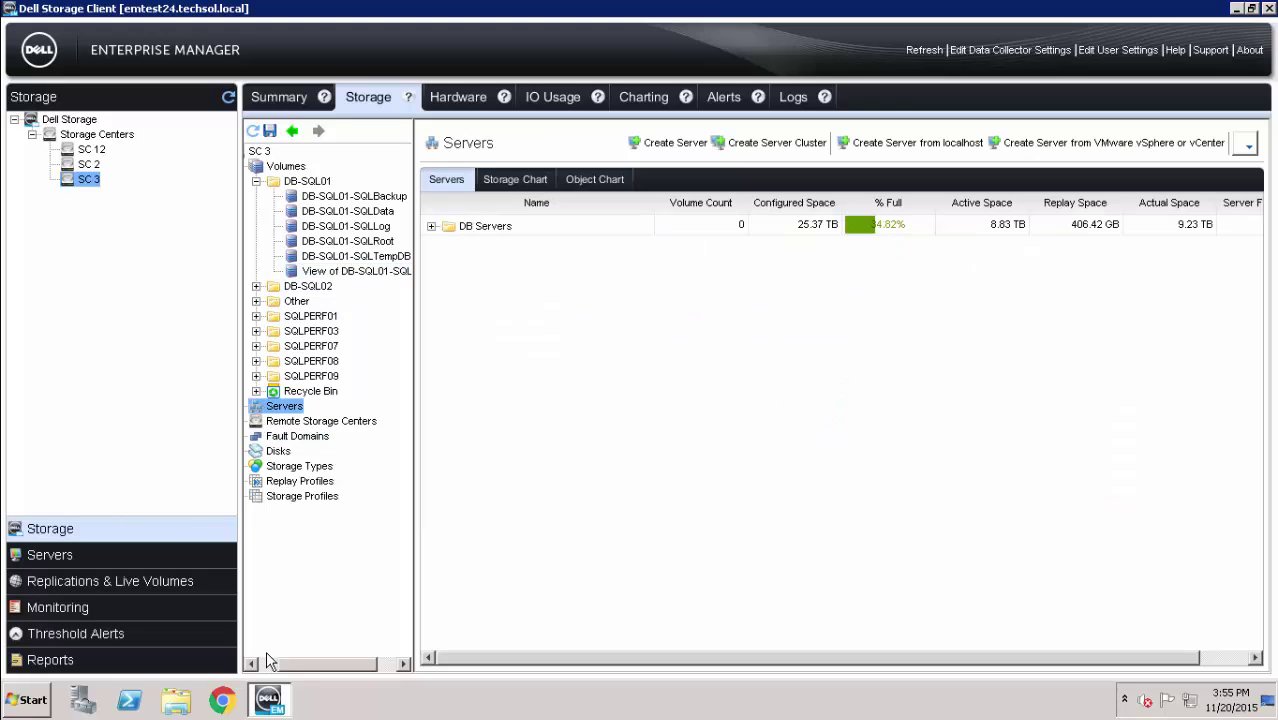
click(431, 226)
click(468, 250)
click(449, 247)
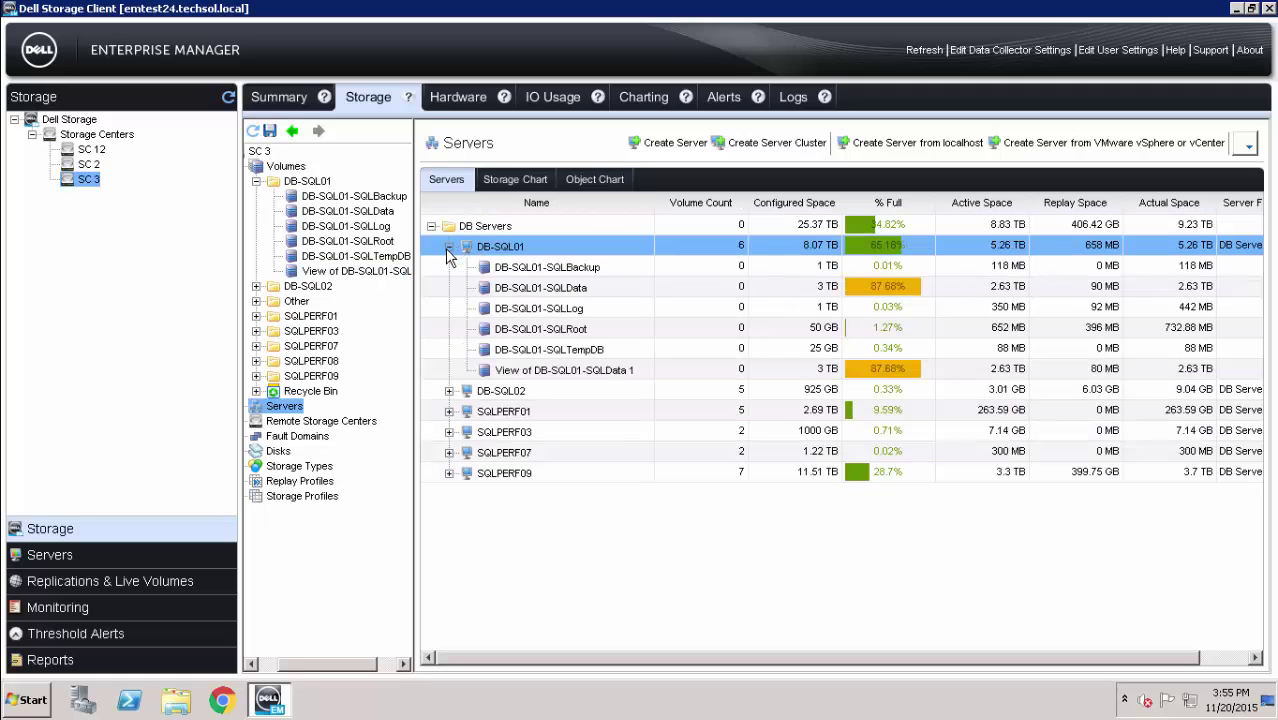
click(553, 370)
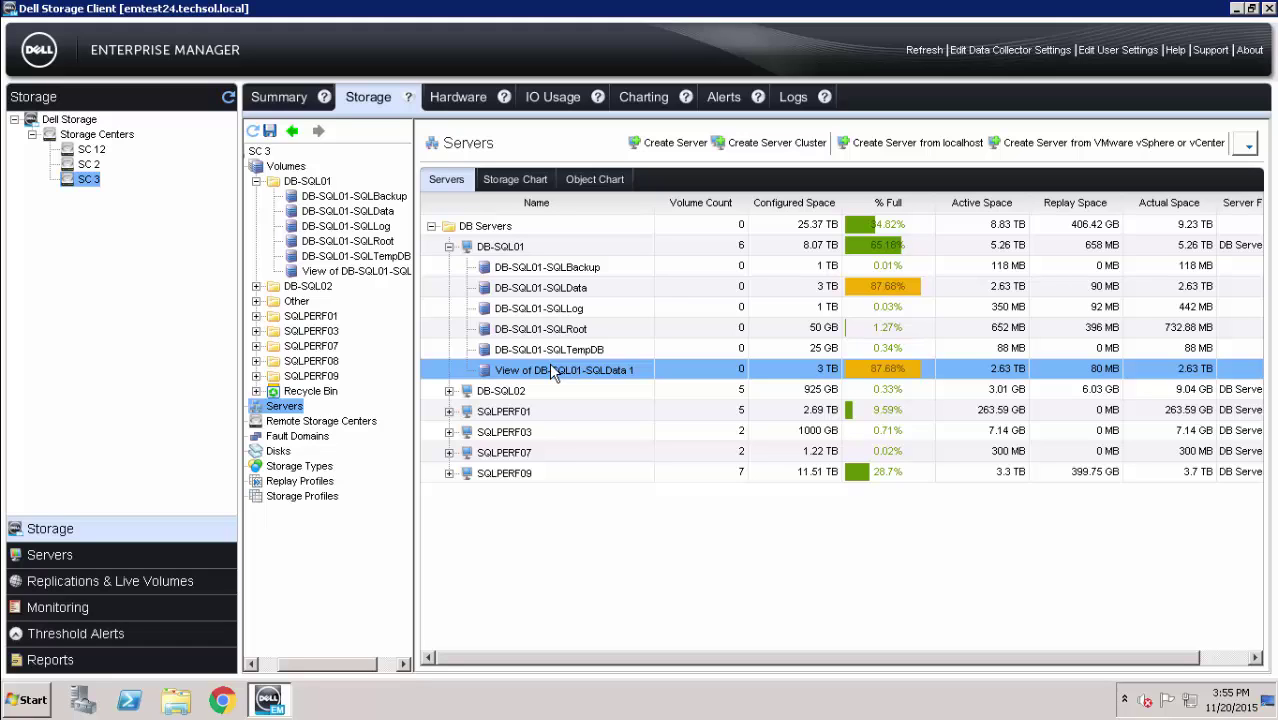
Step: Create a volume from the 11/20/15 3:15:07 PM replay of DB-SQL01-SQLLog, mapped to server DB-SQL01
click(346, 226)
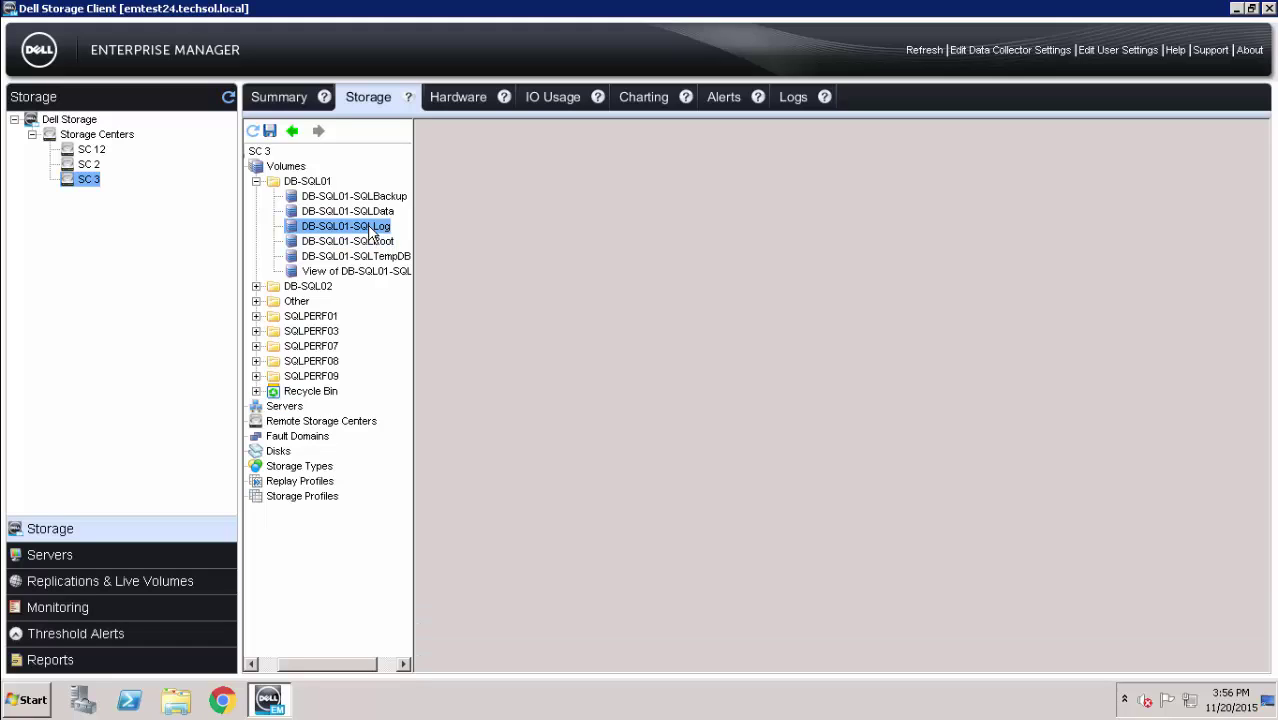
right_click(503, 427)
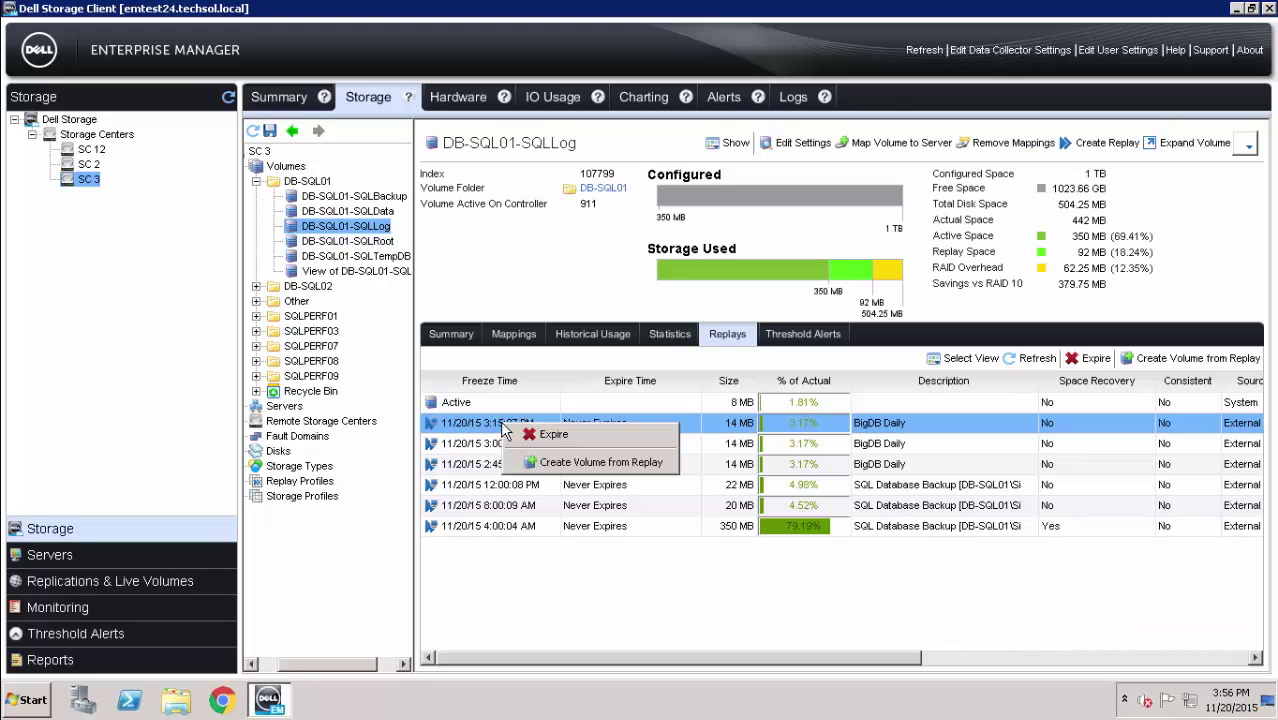
click(533, 470)
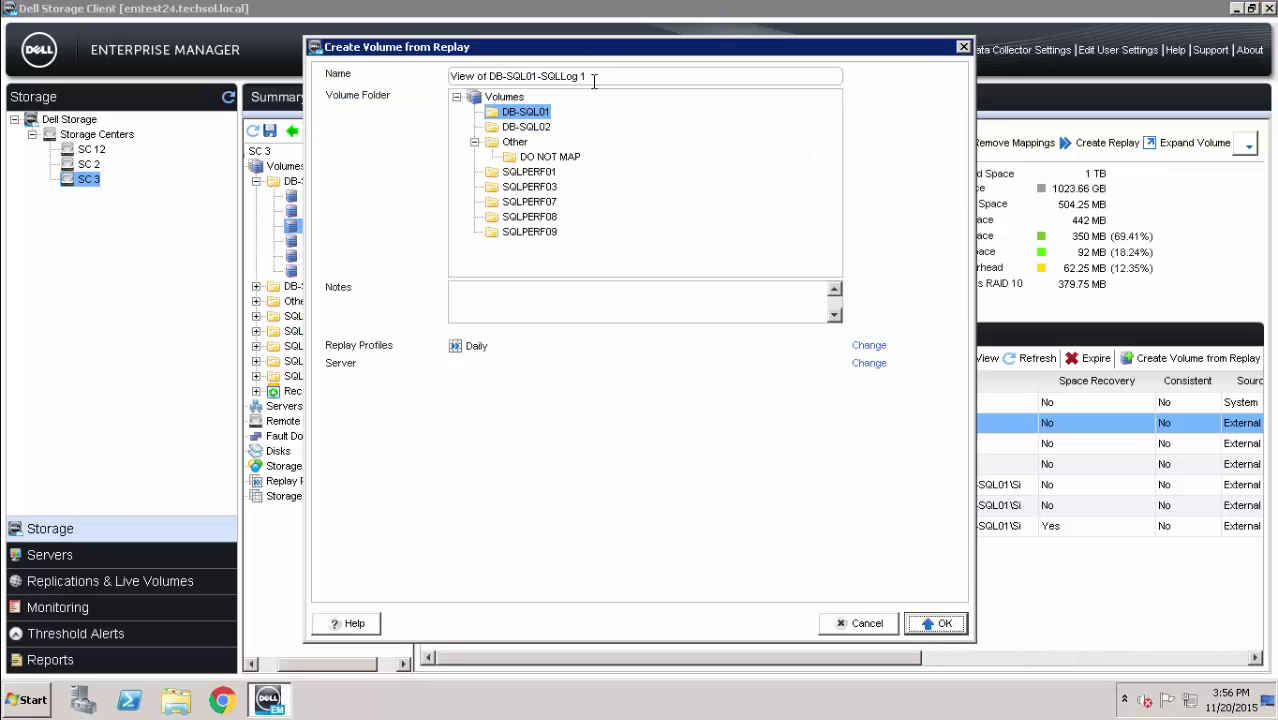
click(868, 366)
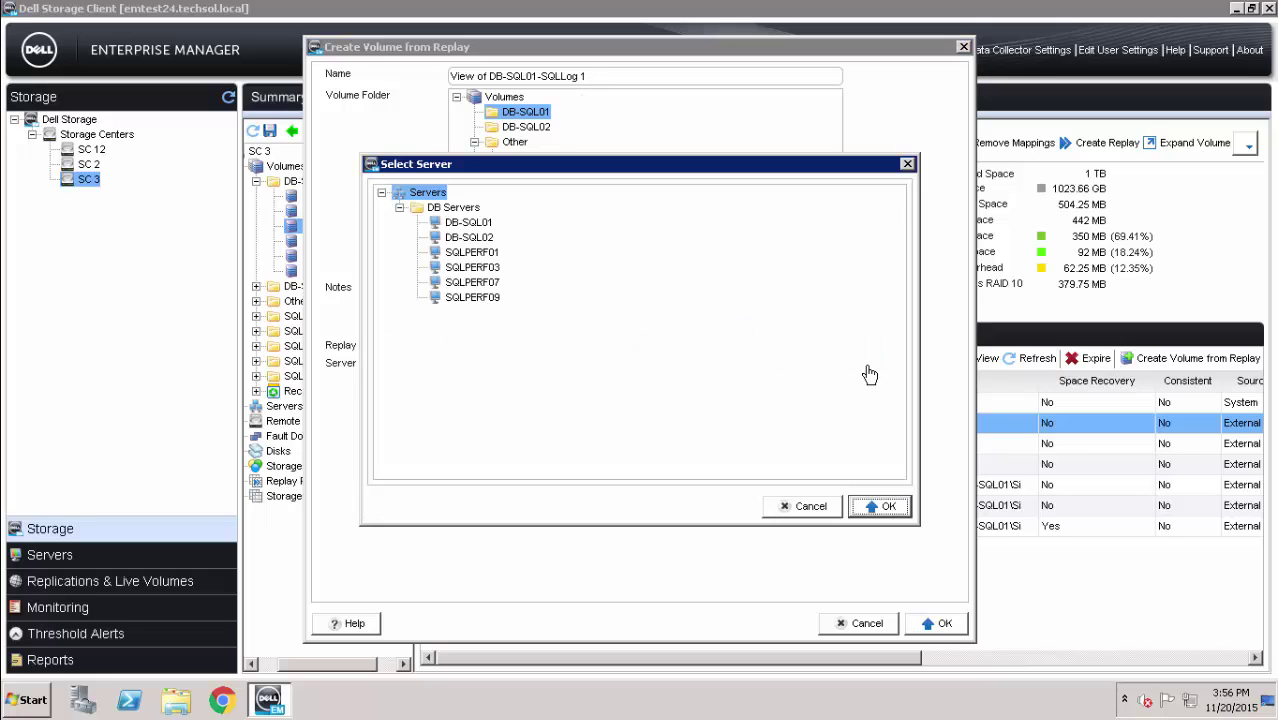
click(484, 226)
click(892, 514)
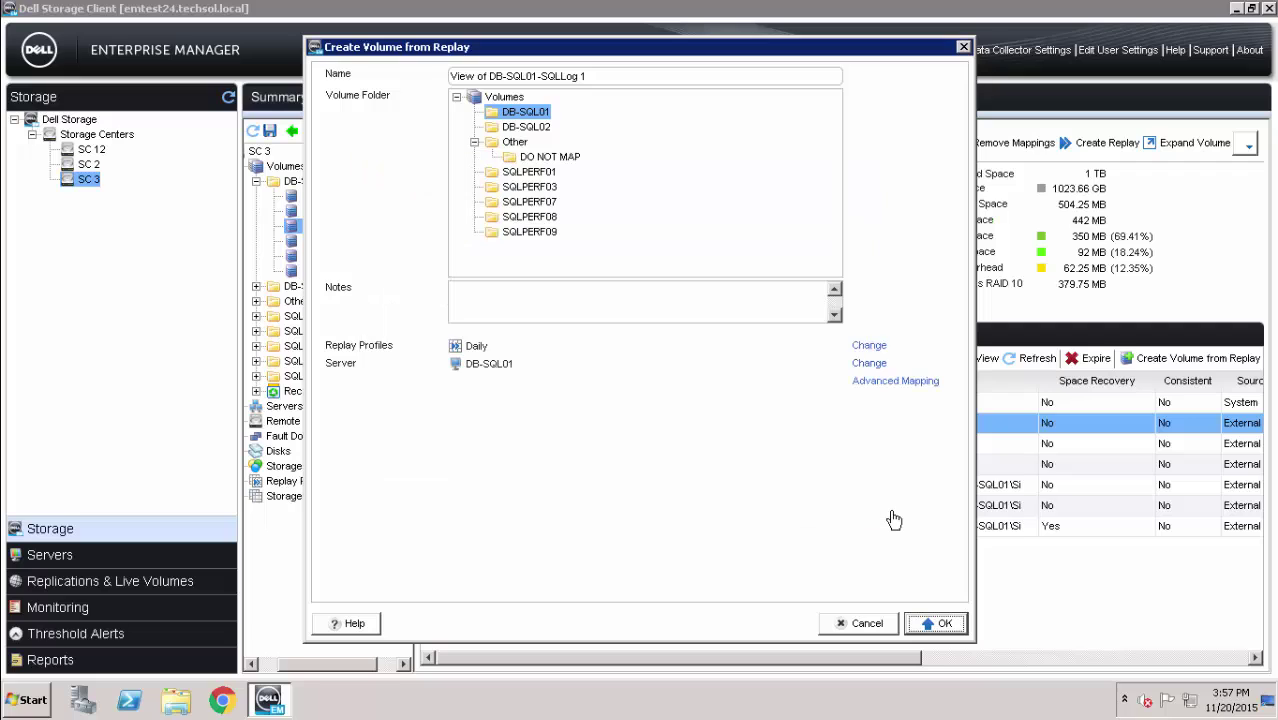
click(944, 624)
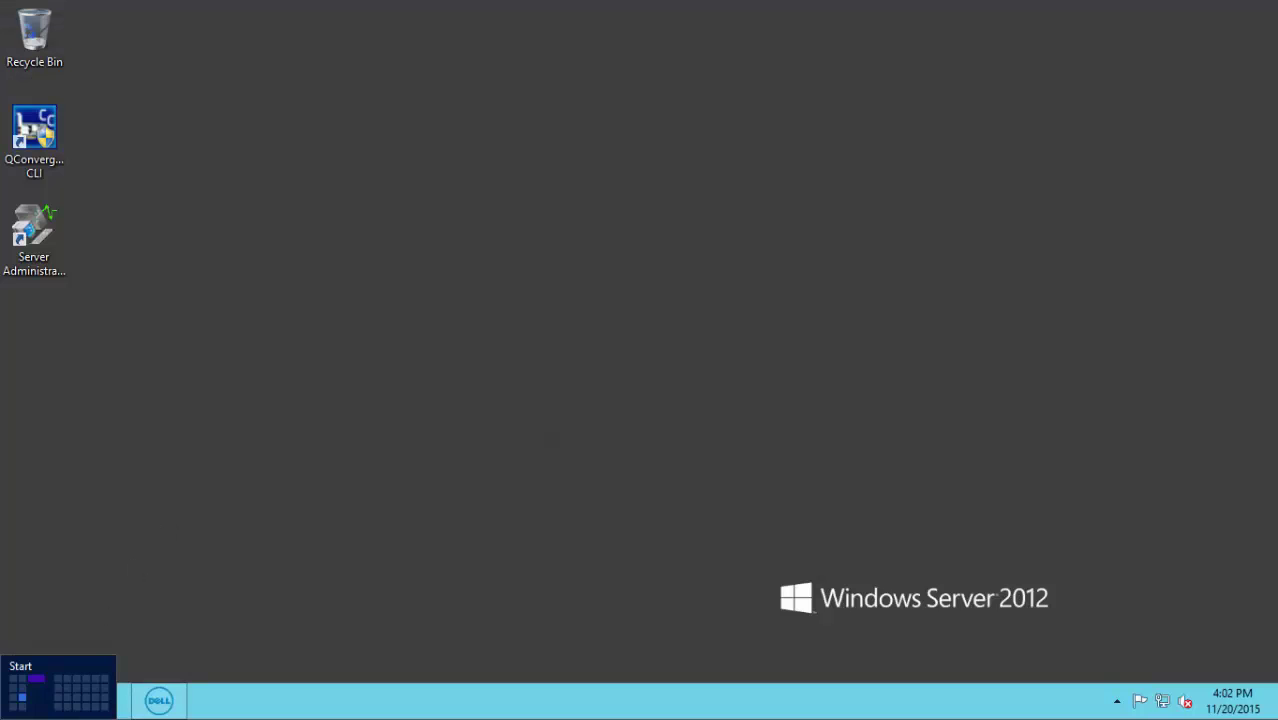
Step: Open Disk Management on the Windows Server 2012 machine and bring Disk 6 online
right_click(3, 716)
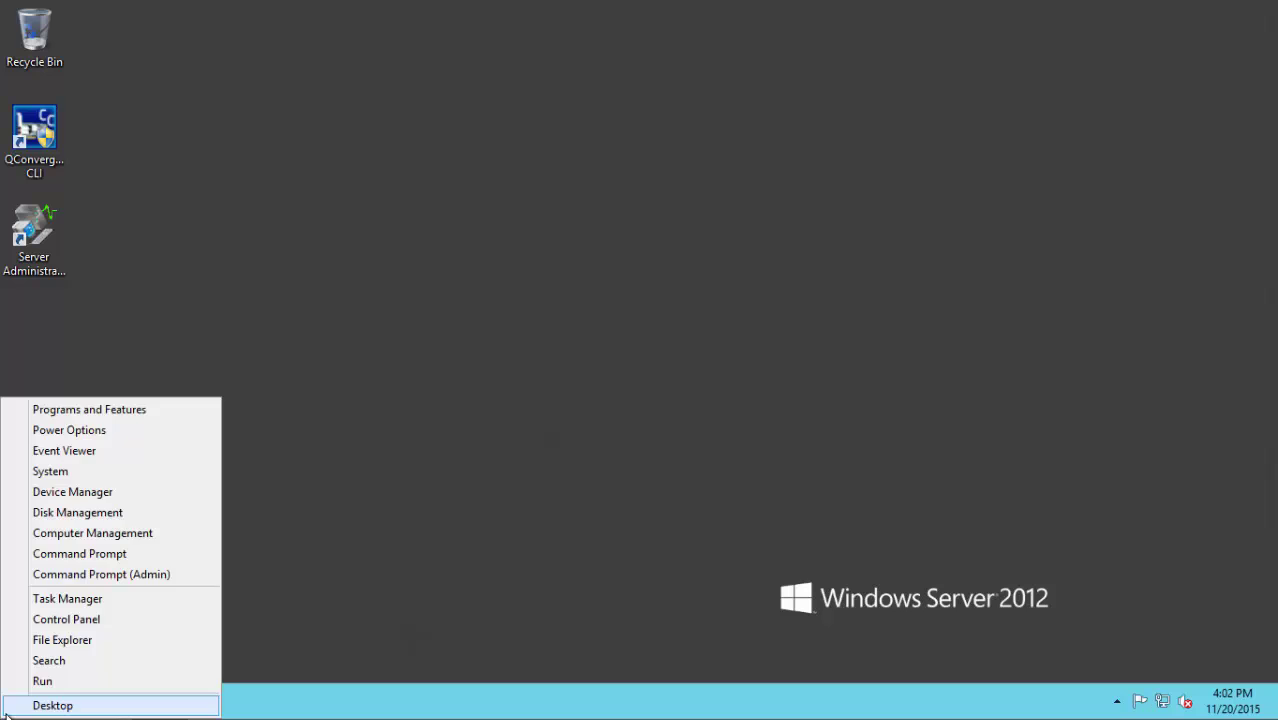
click(116, 511)
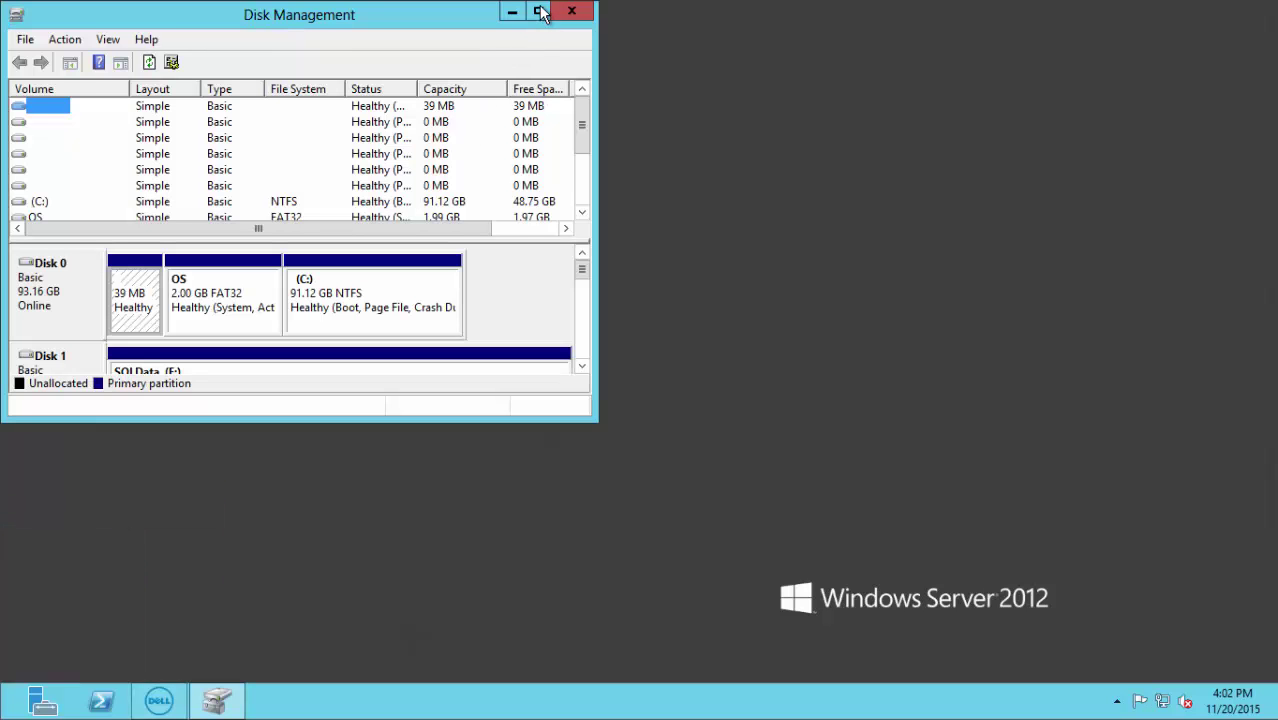
double_click(540, 11)
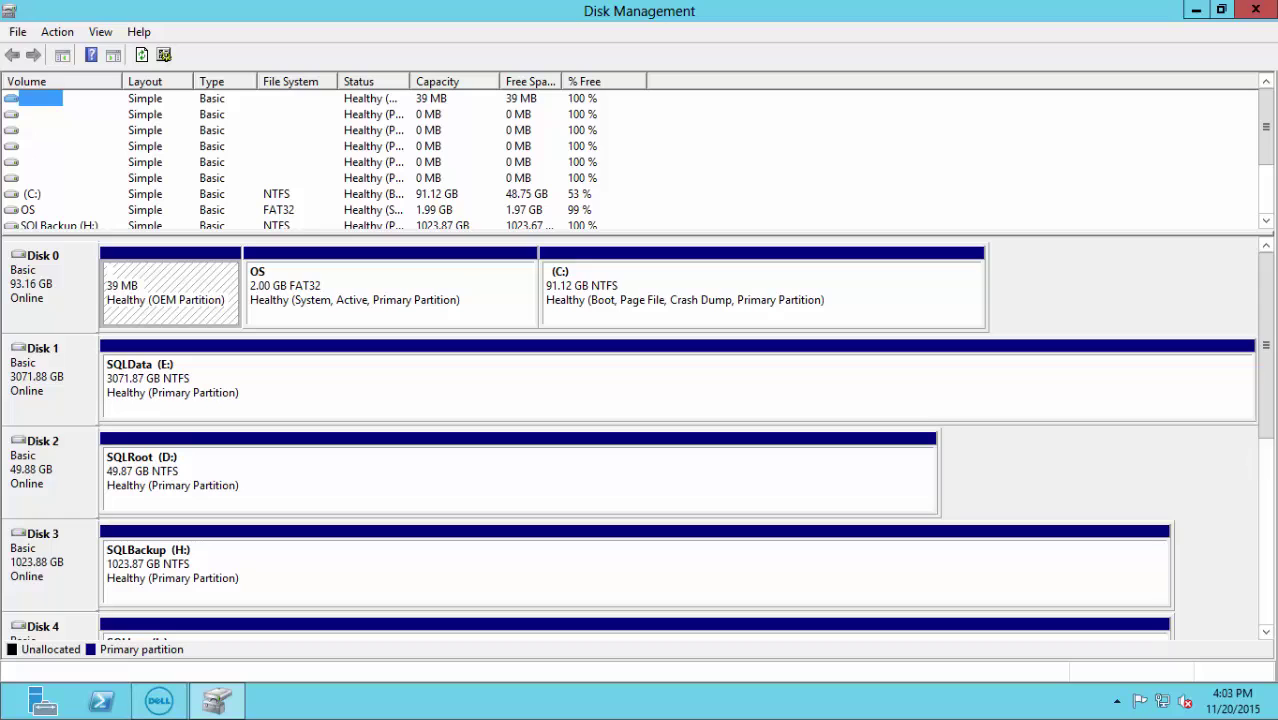
drag(1266, 322, 1264, 506)
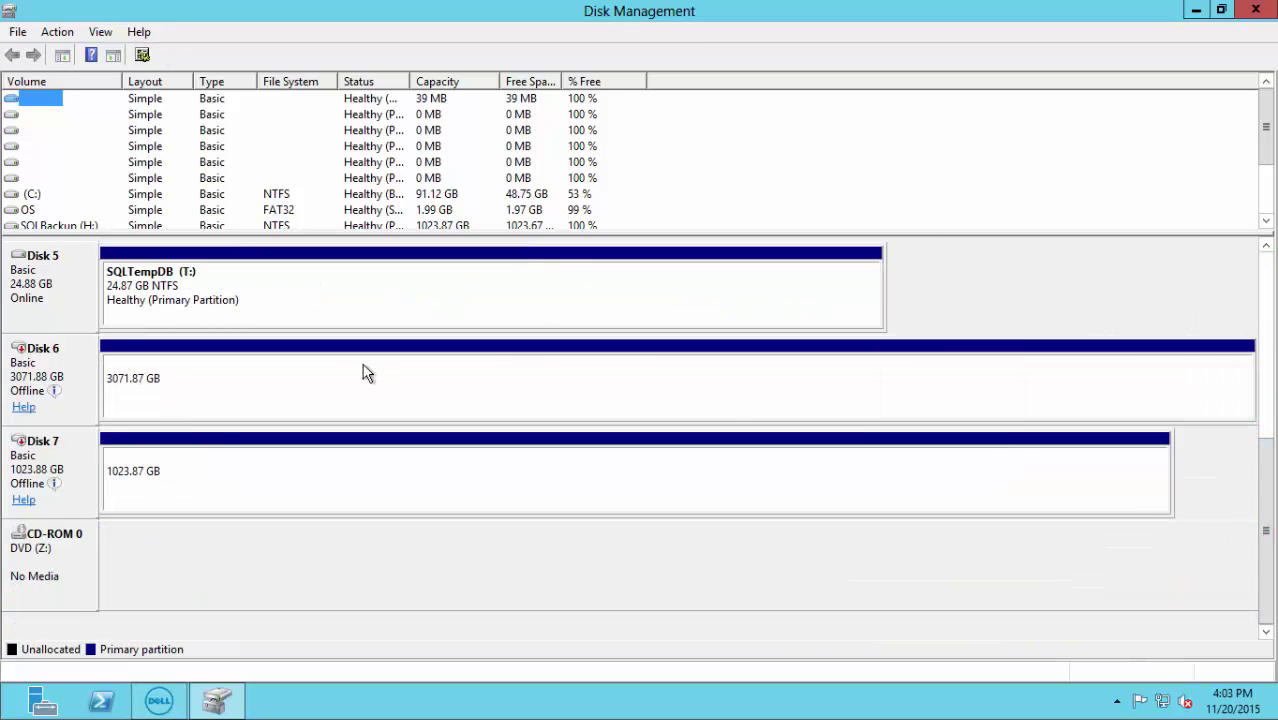
right_click(77, 368)
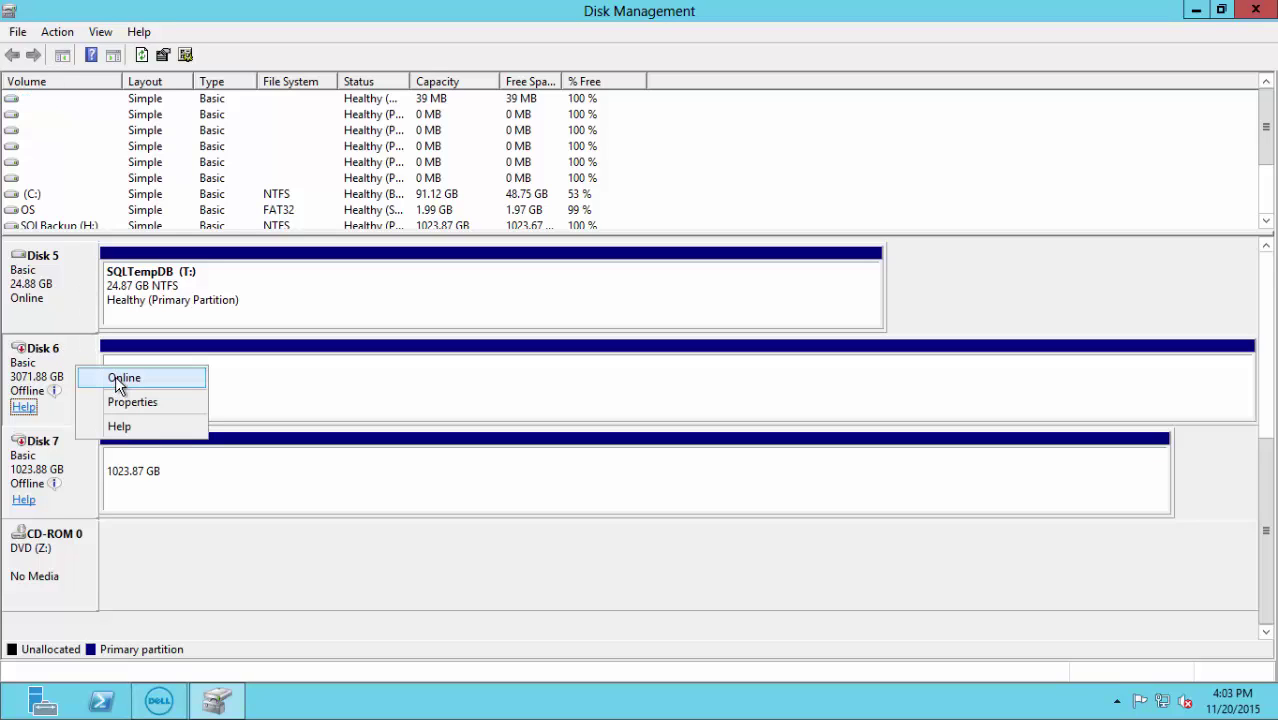
click(115, 375)
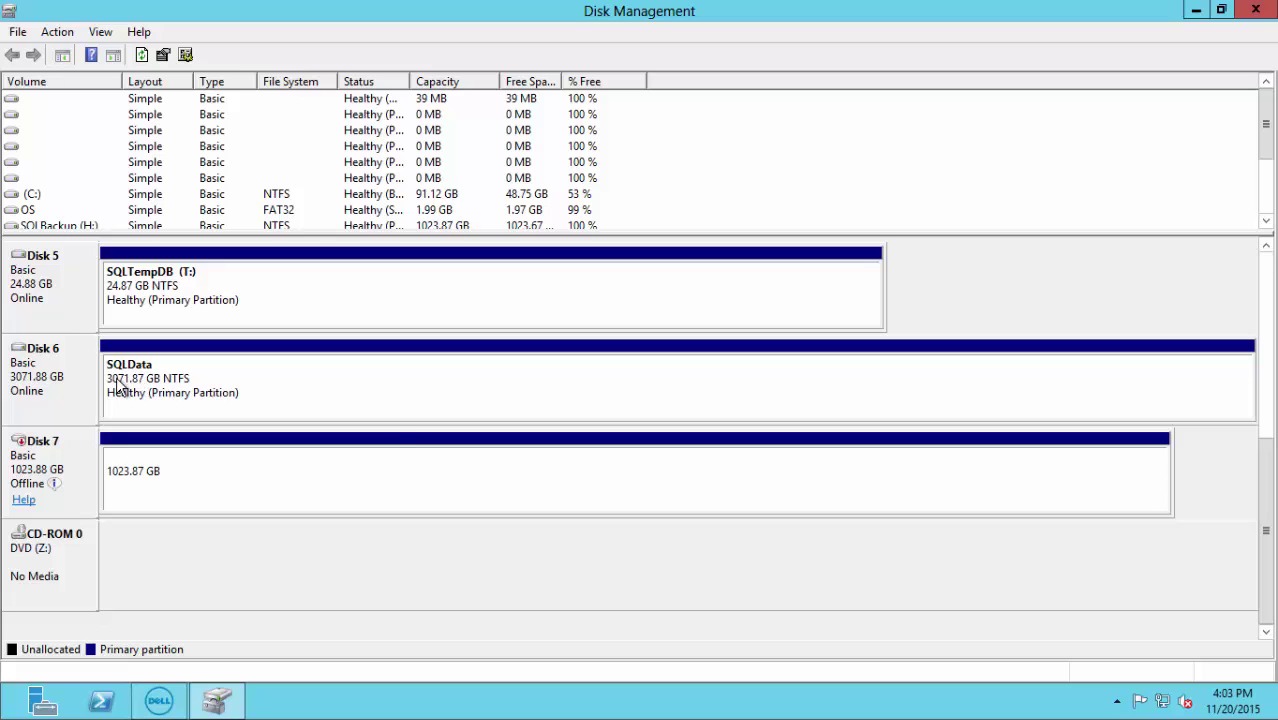
Step: Assign drive letter R to the SQLData volume on Disk 6
right_click(161, 378)
click(221, 466)
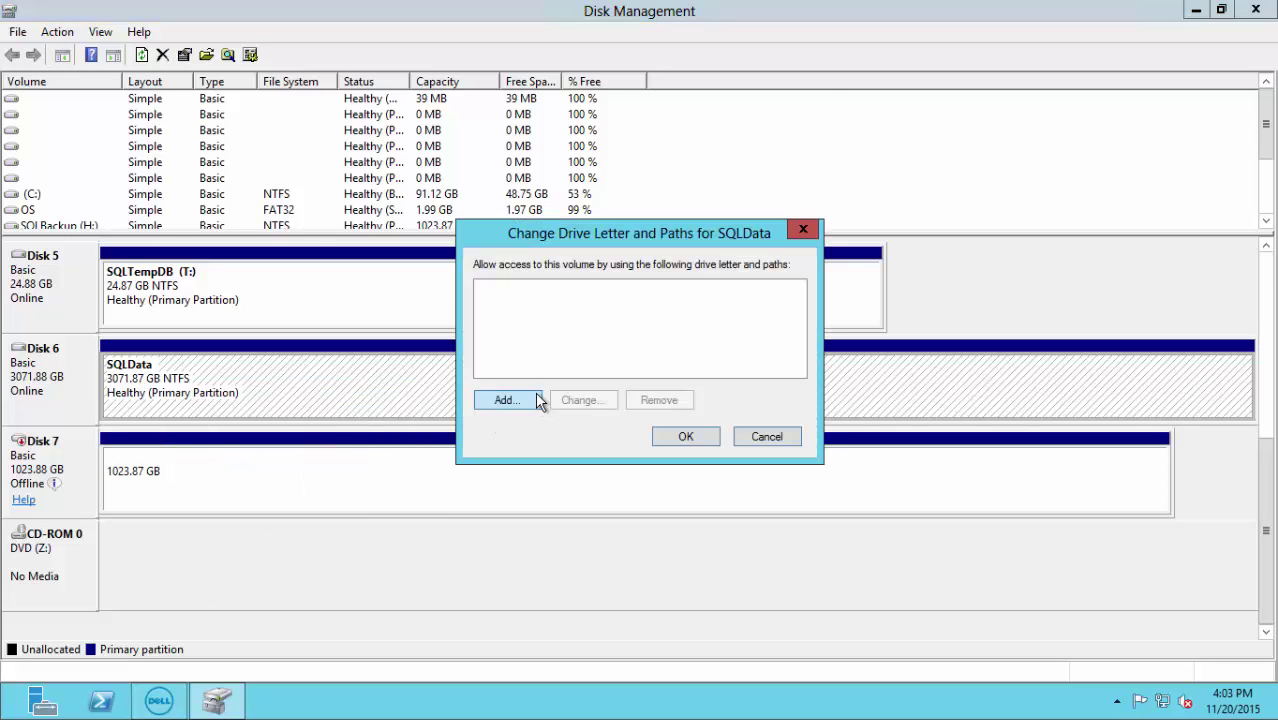
click(528, 400)
click(797, 320)
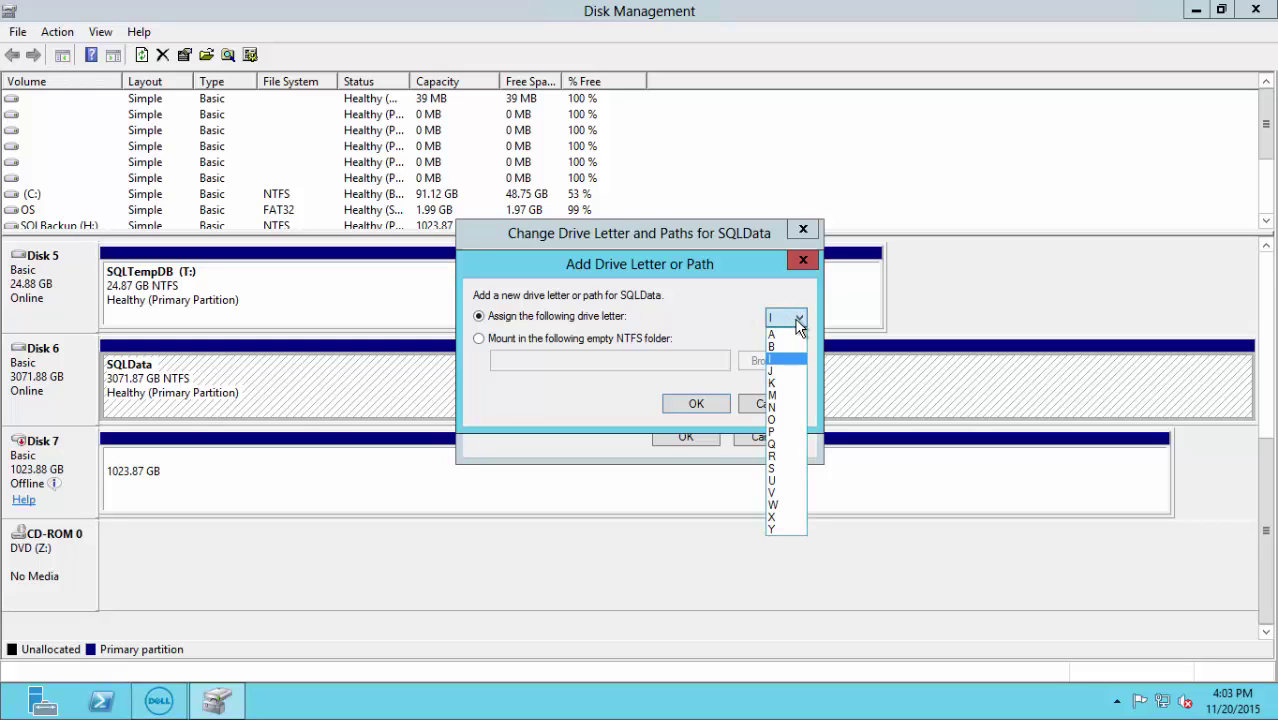
click(774, 457)
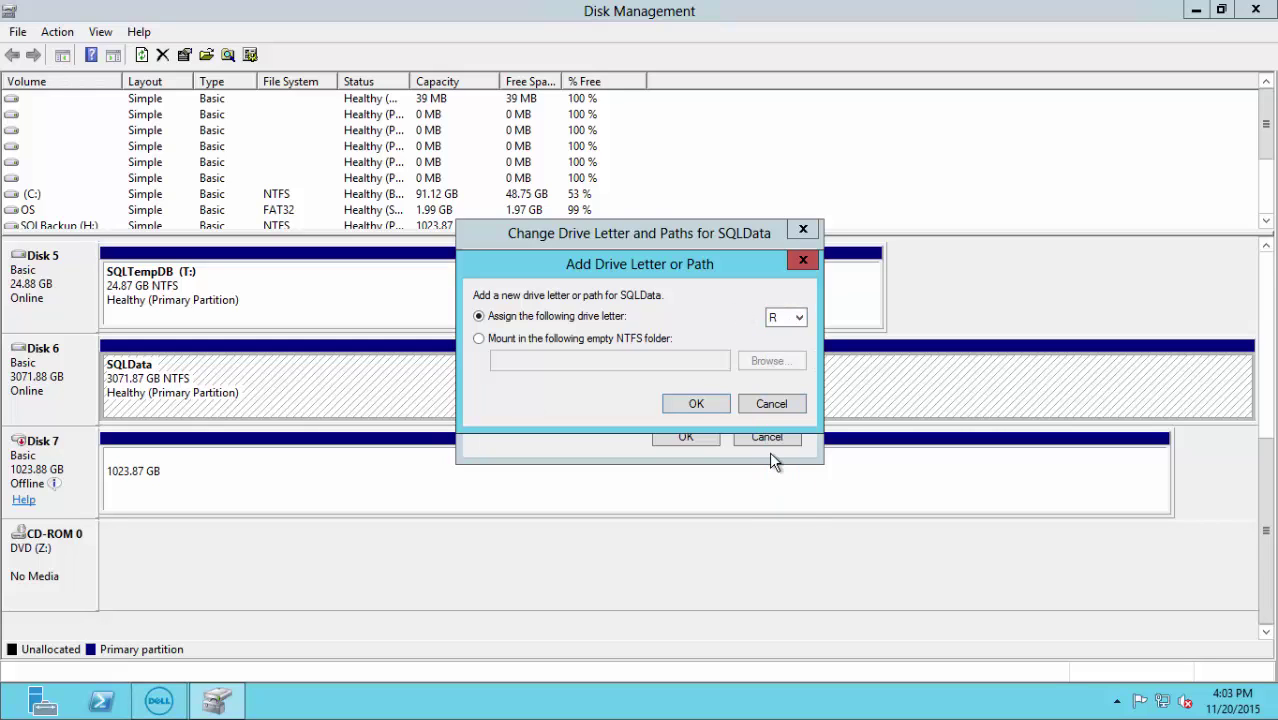
click(696, 404)
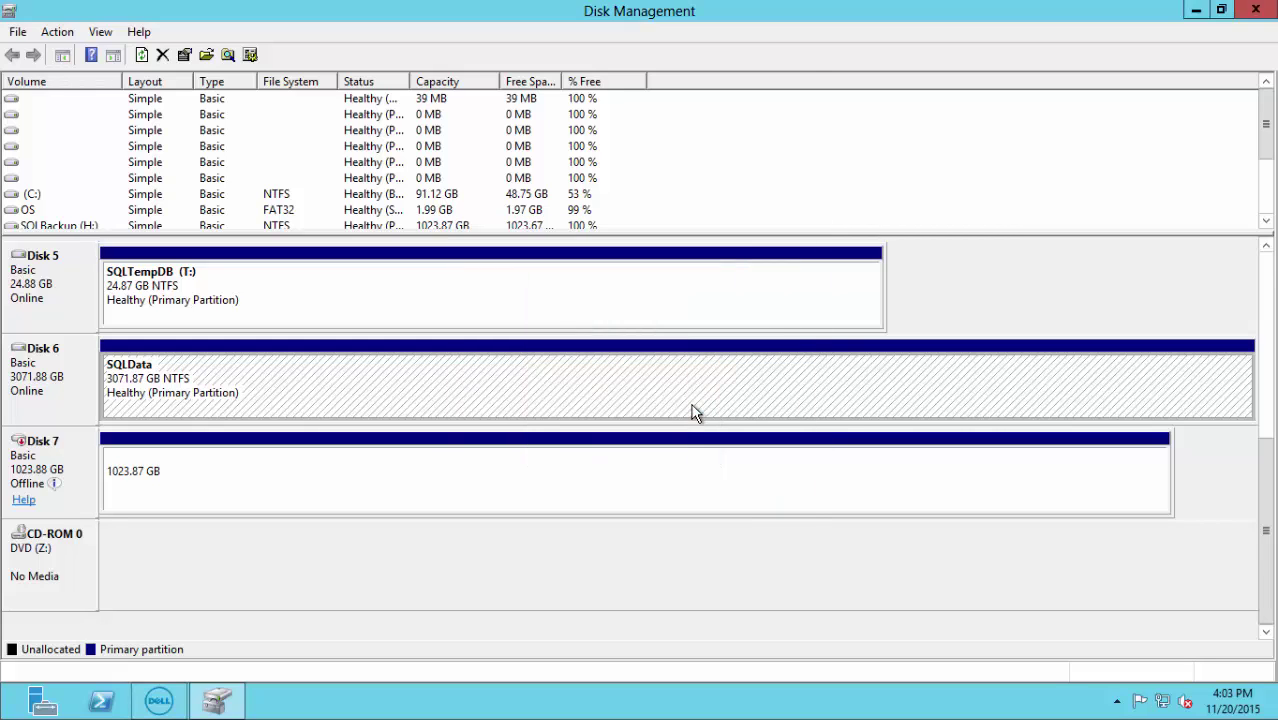
Step: Bring Disk 7 online and assign drive letter S to its SQLLog volume
right_click(62, 459)
click(90, 465)
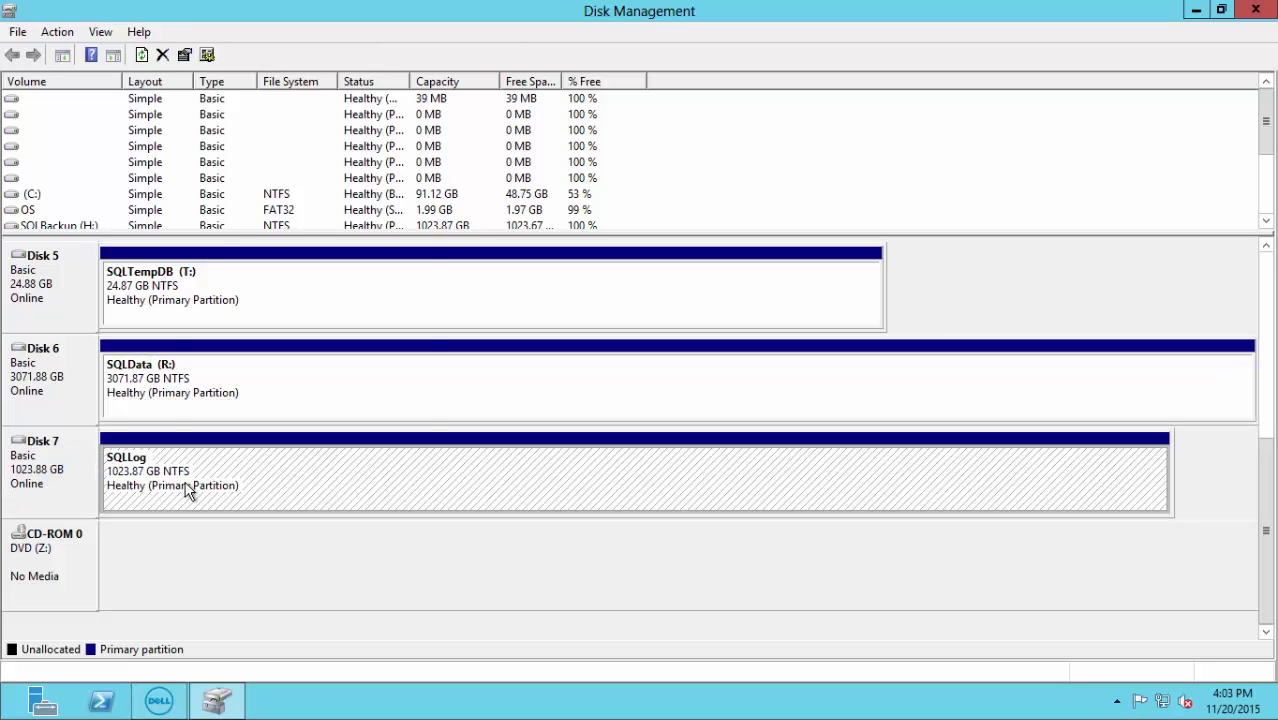
right_click(186, 484)
click(262, 312)
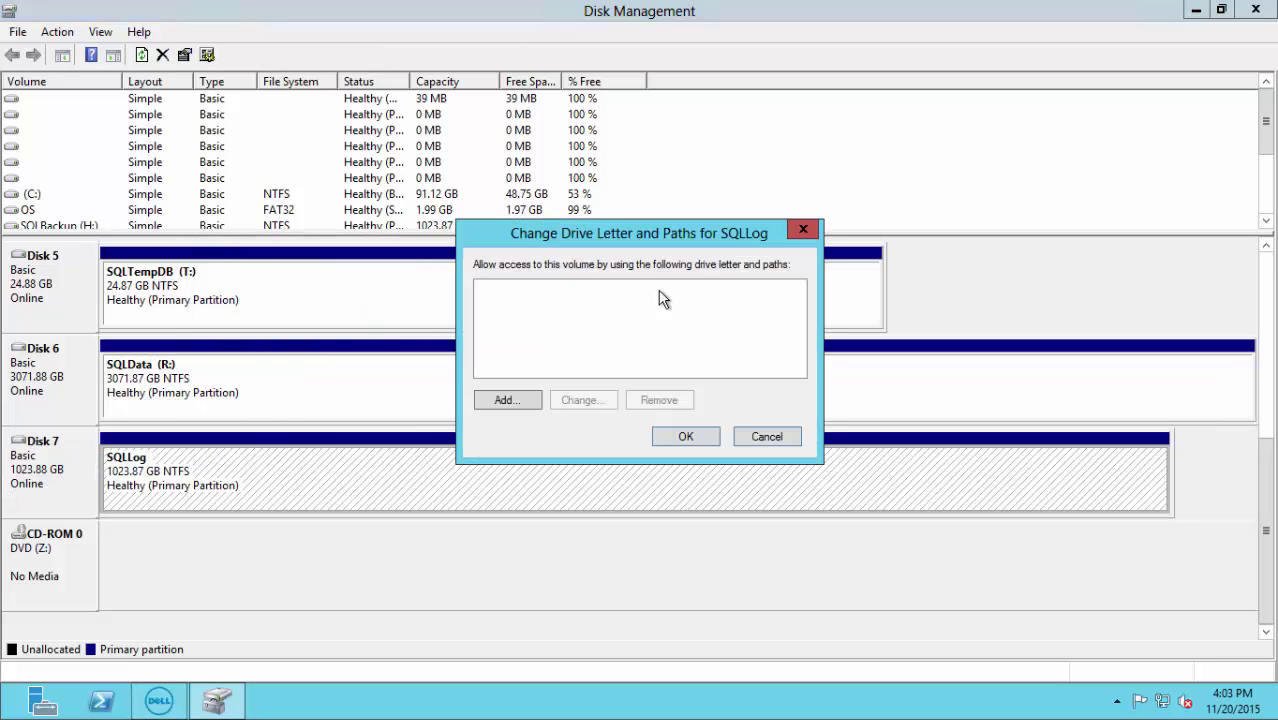
click(507, 399)
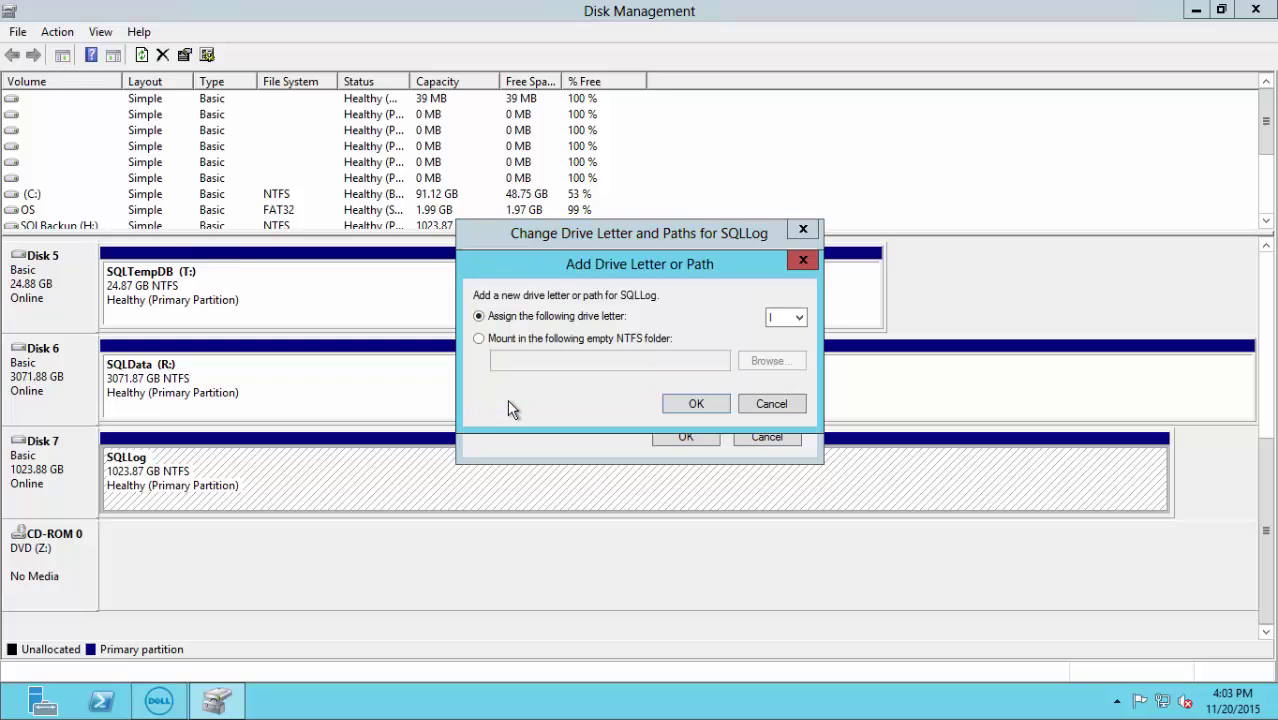
click(799, 316)
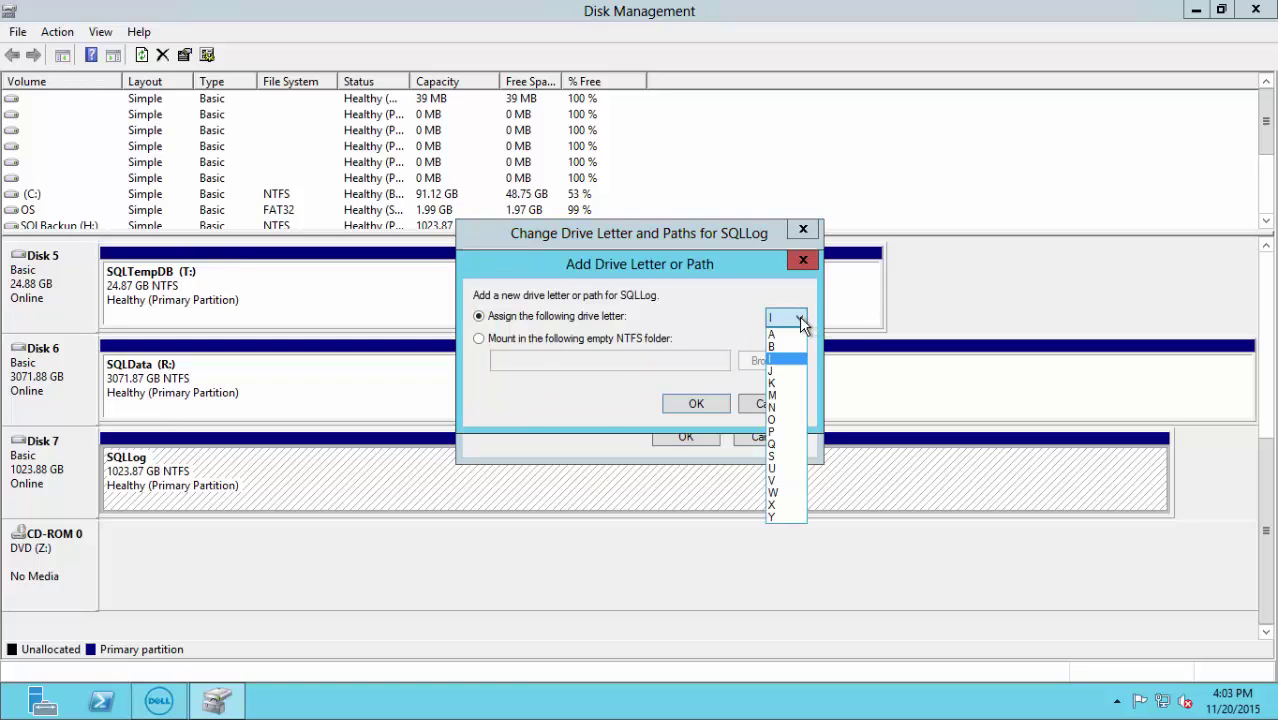
click(778, 455)
click(697, 404)
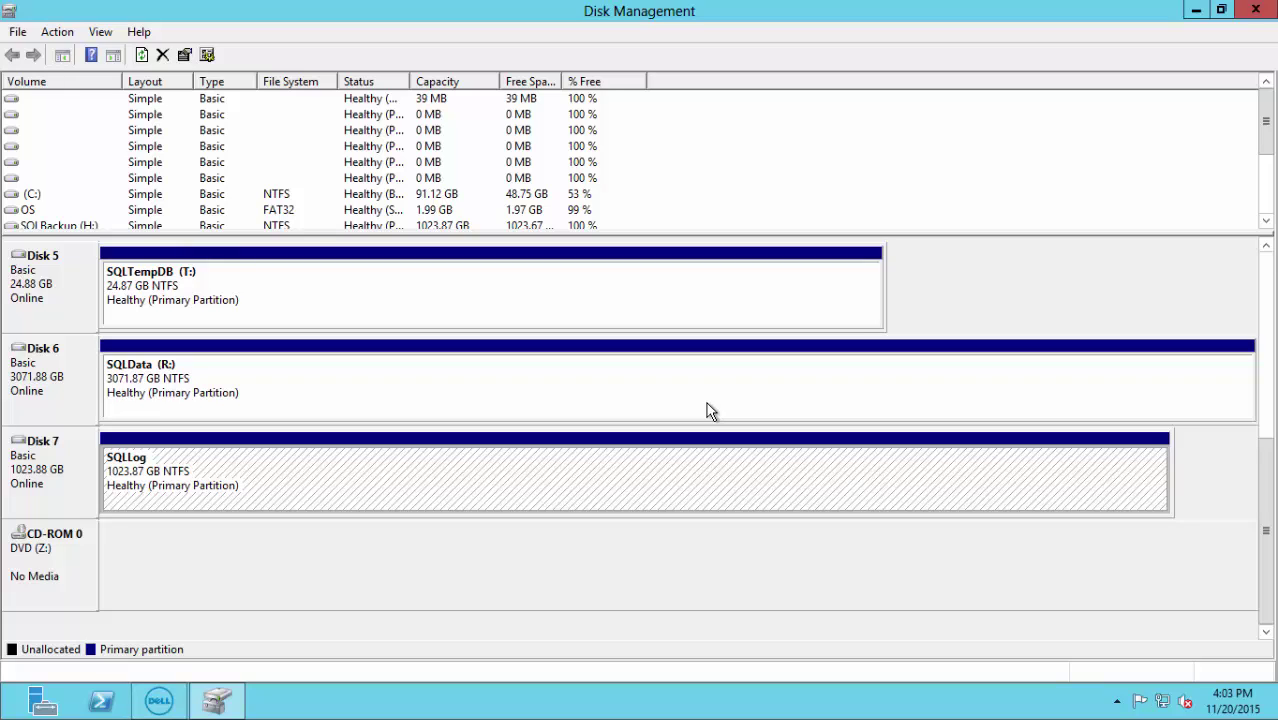
Step: Start diskpart in an administrator Command Prompt and list all volumes
right_click(5, 715)
click(110, 569)
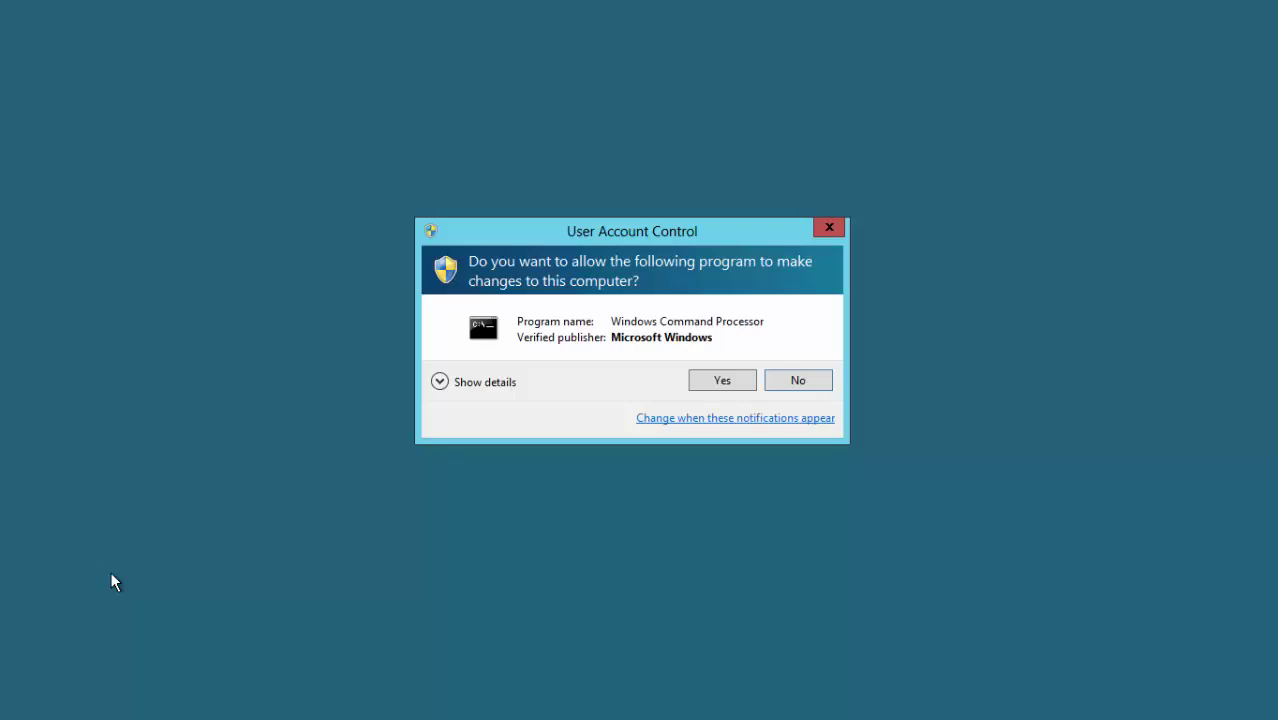
click(732, 379)
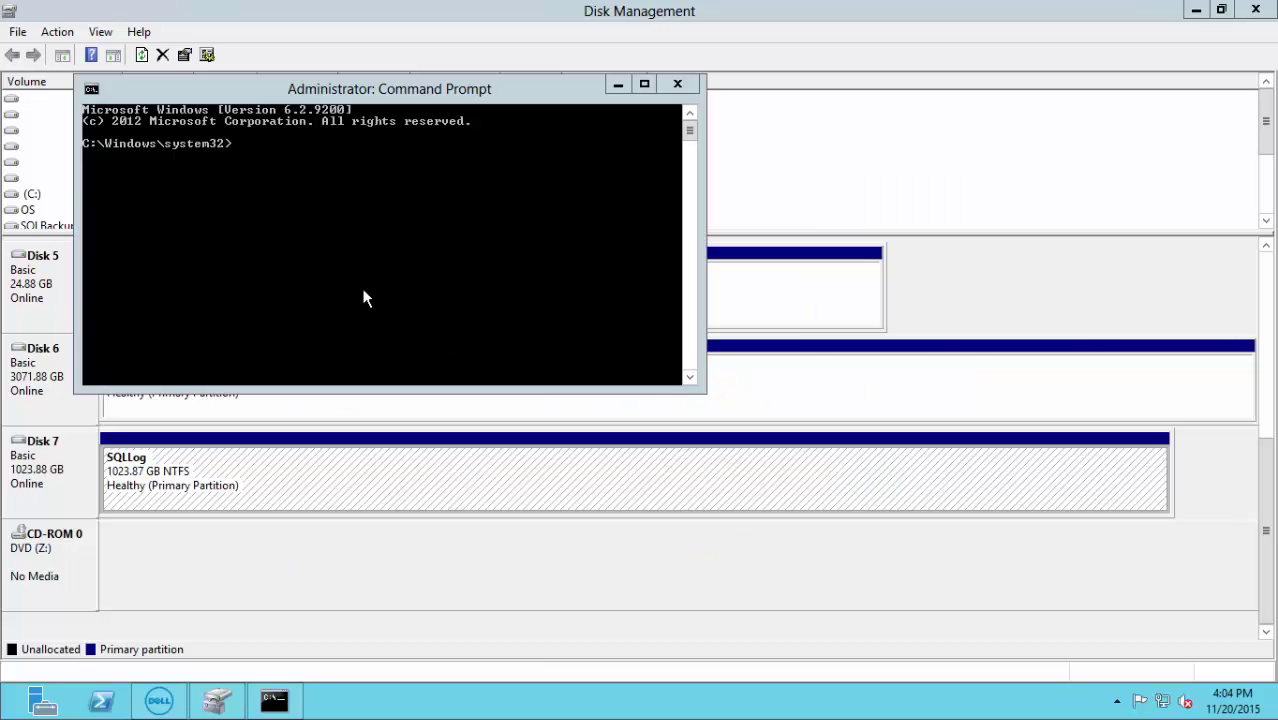
text(diskpart)
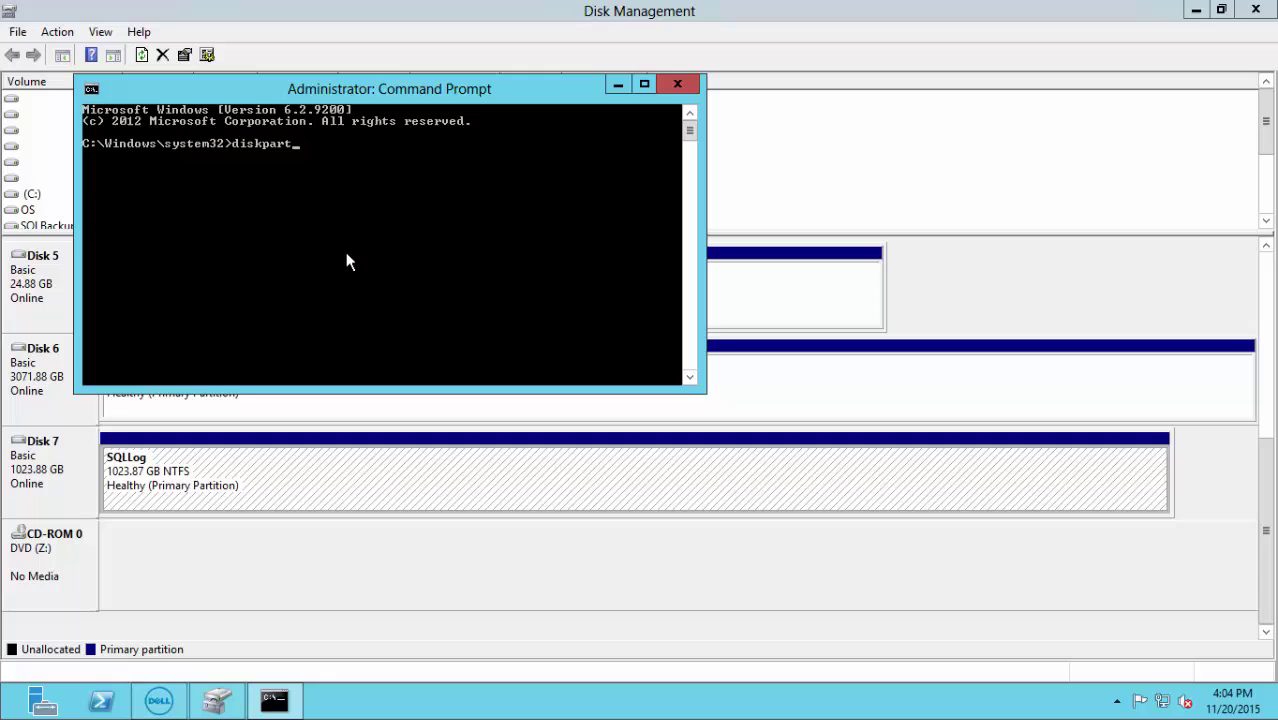
key(Return)
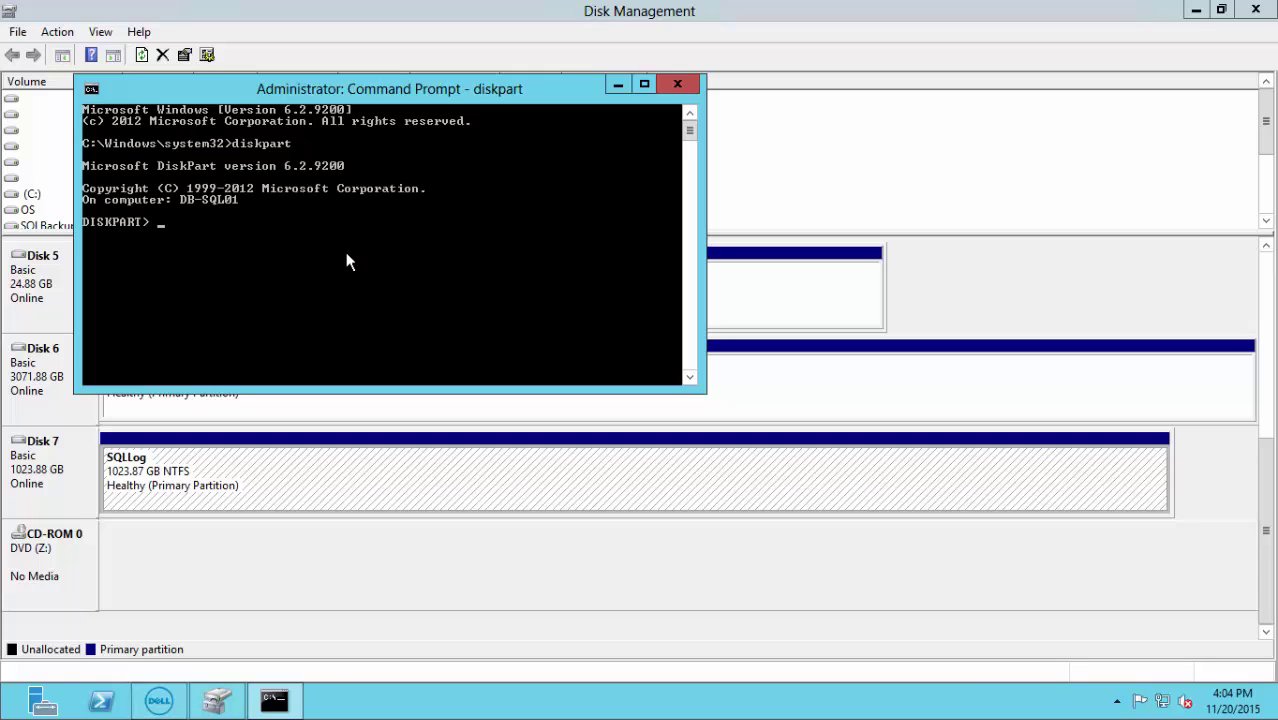
text(list vol)
key(Return)
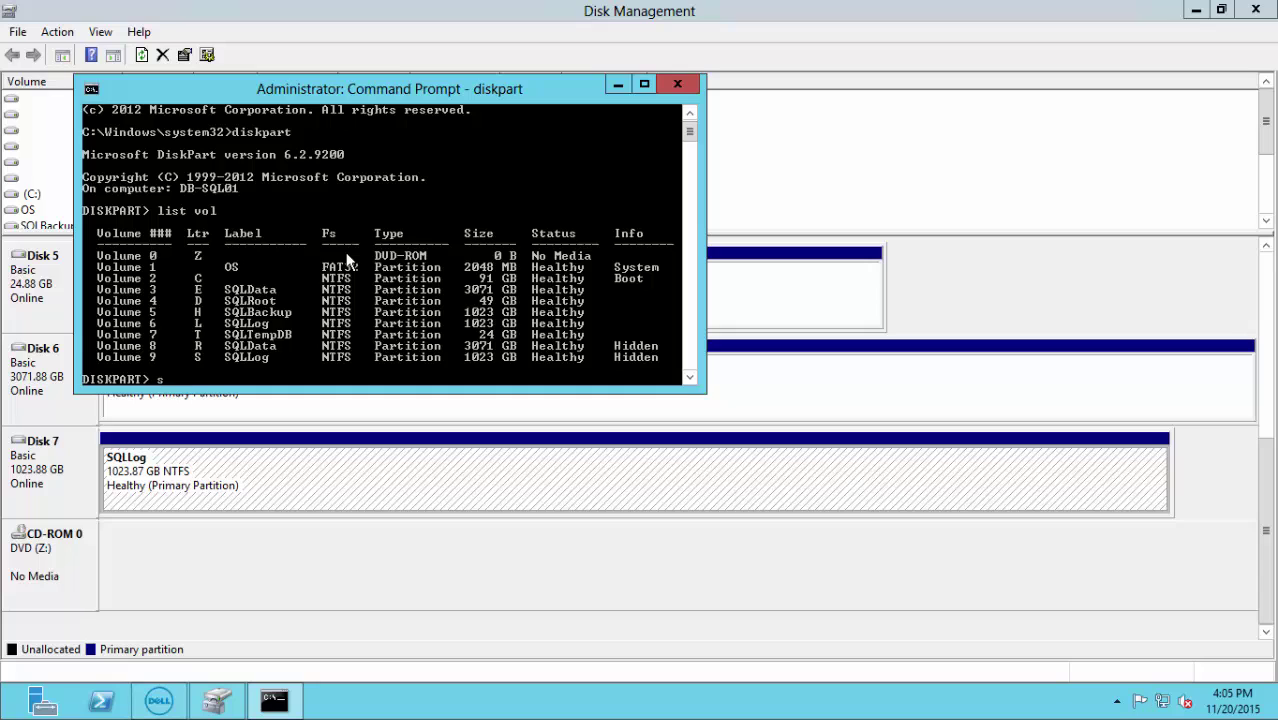
Step: Select volume 8, the SQLData volume on drive R, in diskpart and display its attributes
text(select vol 8)
key(Return)
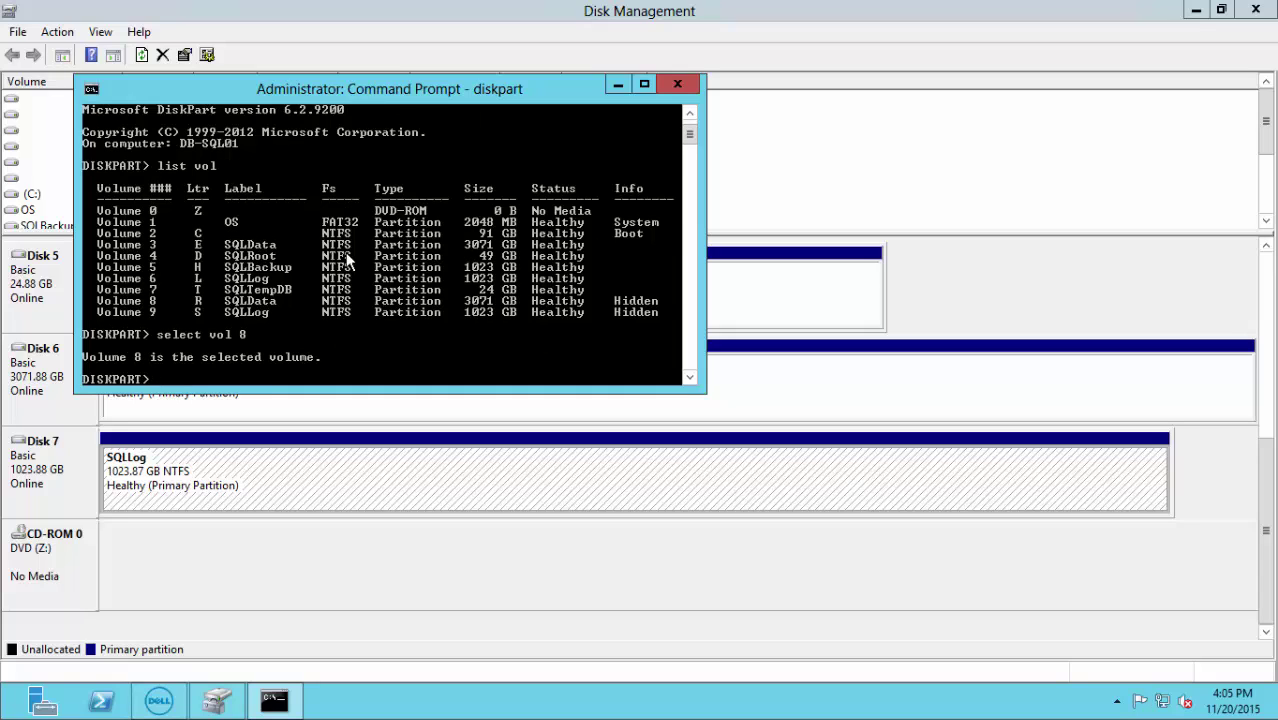
text(attrib vol)
key(Return)
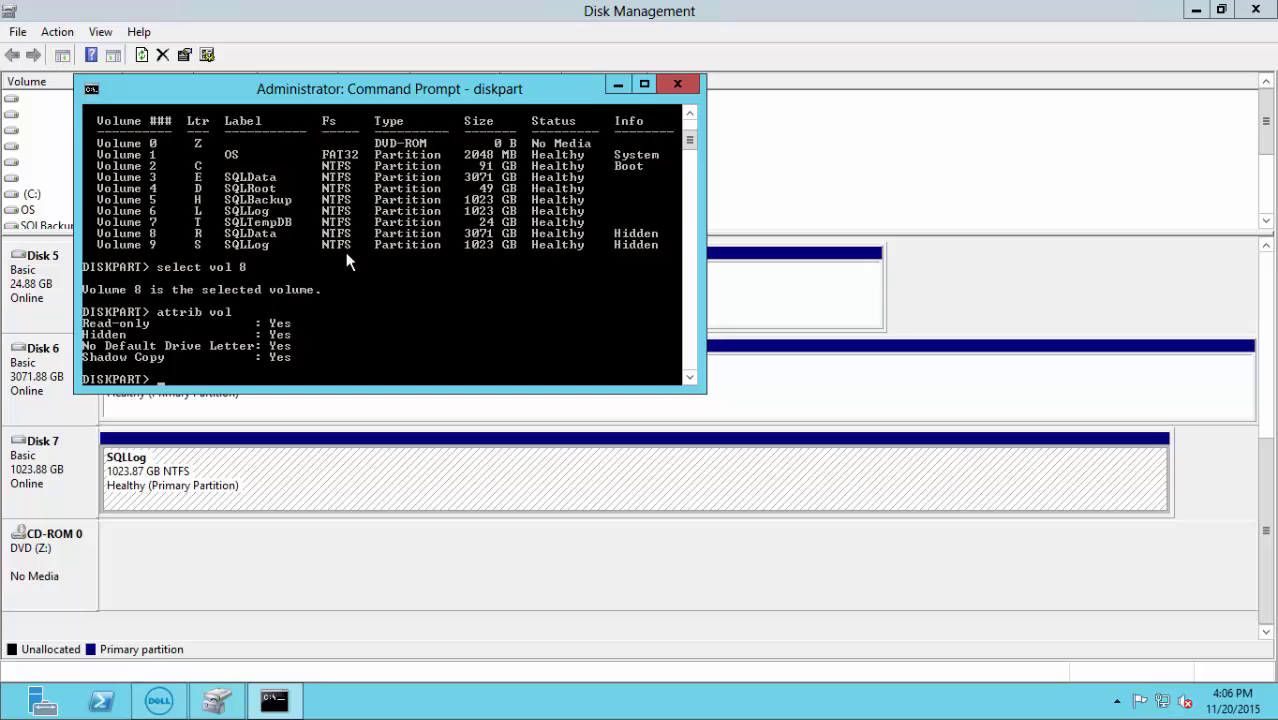
Step: Clear the readonly attribute of volume 8 with attrib vol clear readonly
text(attrib vol clear re)
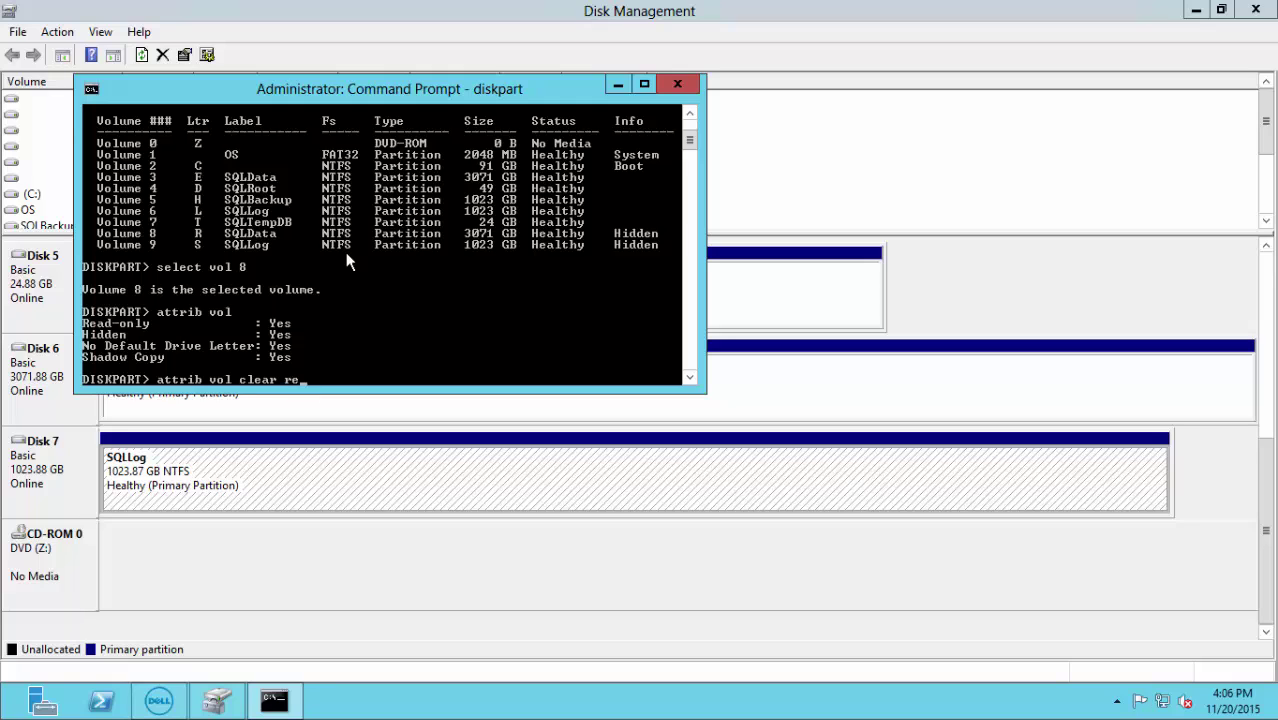
text(adonly)
key(Return)
Step: Clear the hidden attribute of volume 8 with attrib vol clear hidden
key(BackSpace)
key(BackSpace)
key(BackSpace)
key(BackSpace)
key(BackSpace)
key(BackSpace)
key(BackSpace)
key(BackSpace)
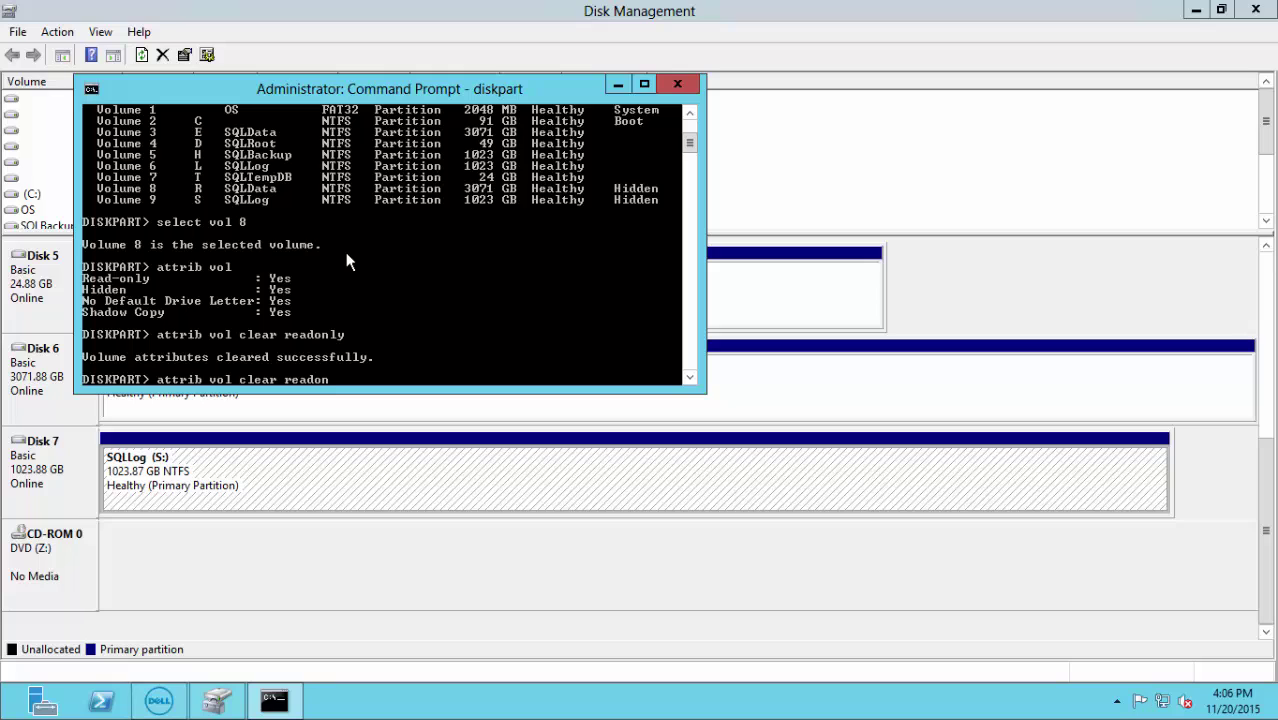
text(hidden)
key(Return)
Step: Clear the shadow copy attribute of volume 8 with attrib vol clear shadowcopy
key(Up)
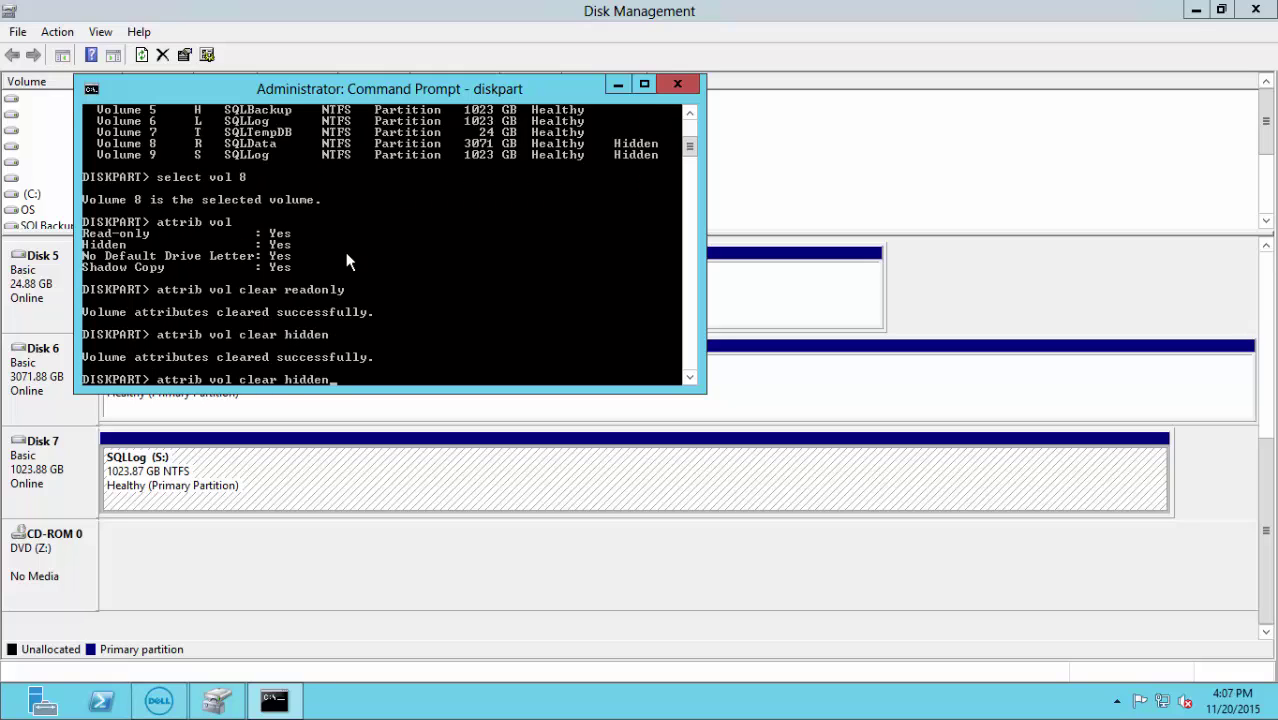
key(BackSpace)
key(BackSpace)
key(BackSpace)
key(BackSpace)
key(BackSpace)
key(BackSpace)
text(shadowcopy)
key(Return)
Step: Check the attributes of volume 8 again and list all volumes
key(Up)
key(Up)
key(Up)
key(Up)
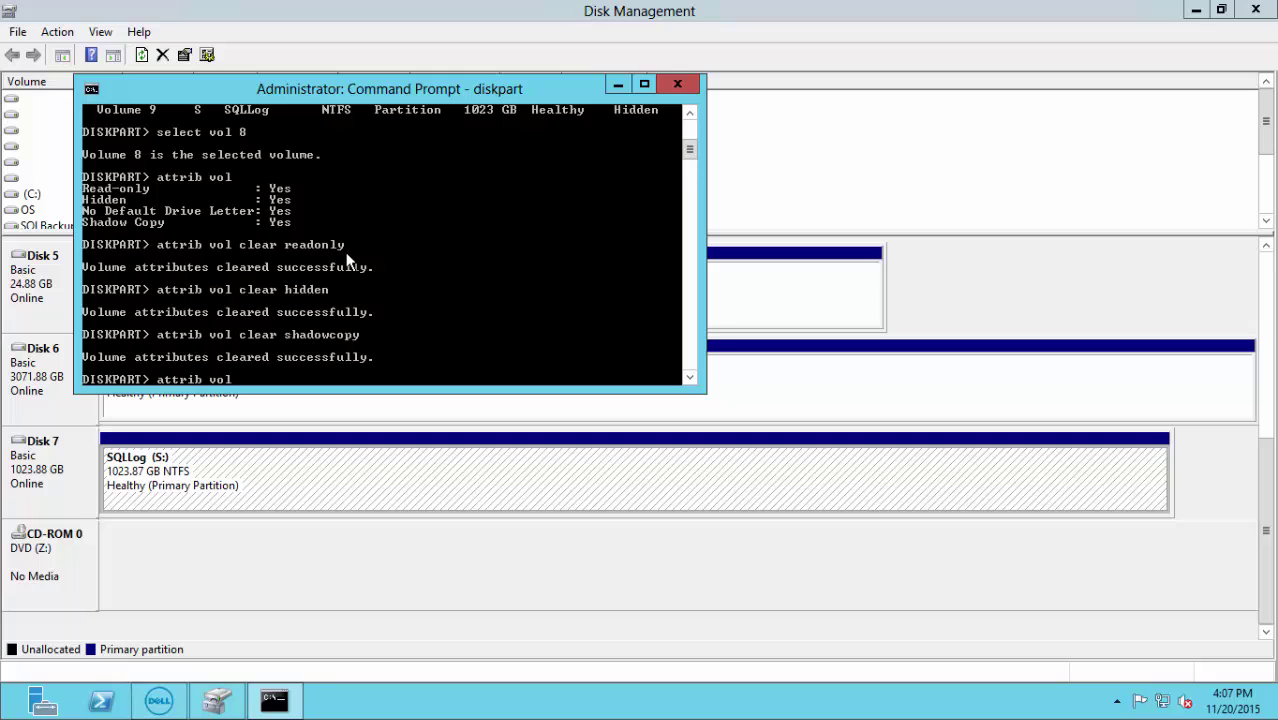
key(Return)
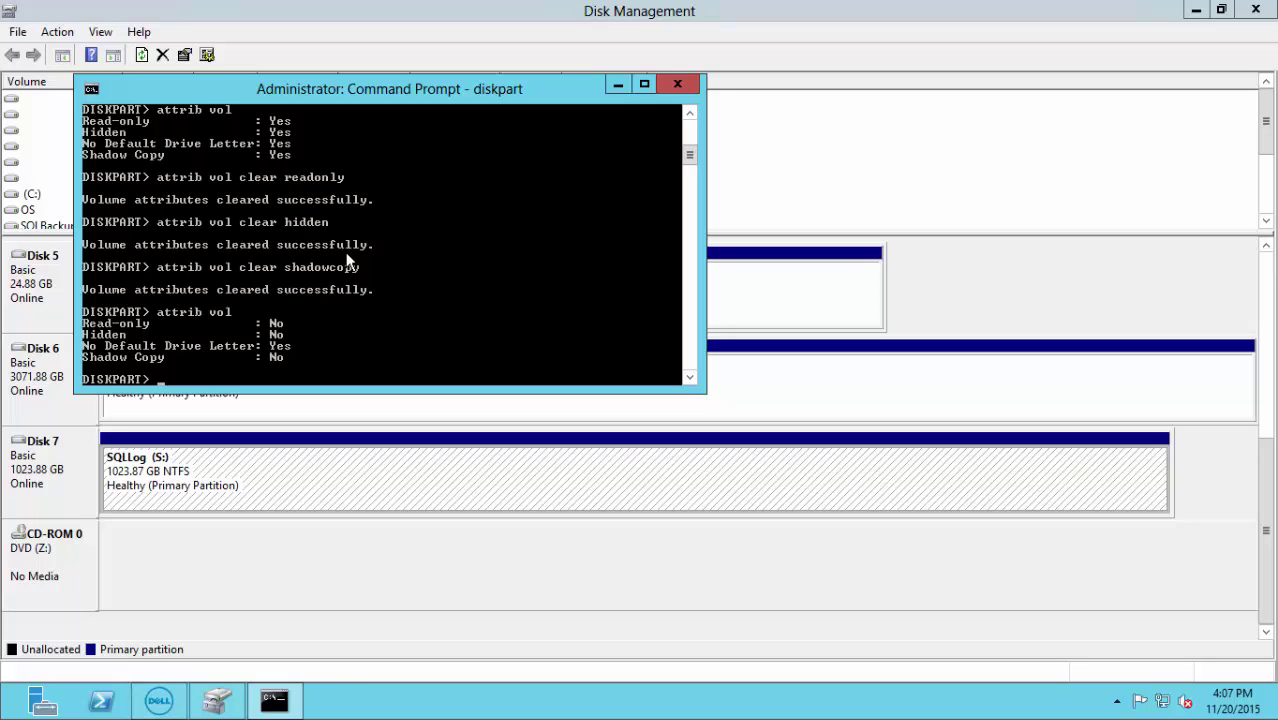
text(list vol)
key(Return)
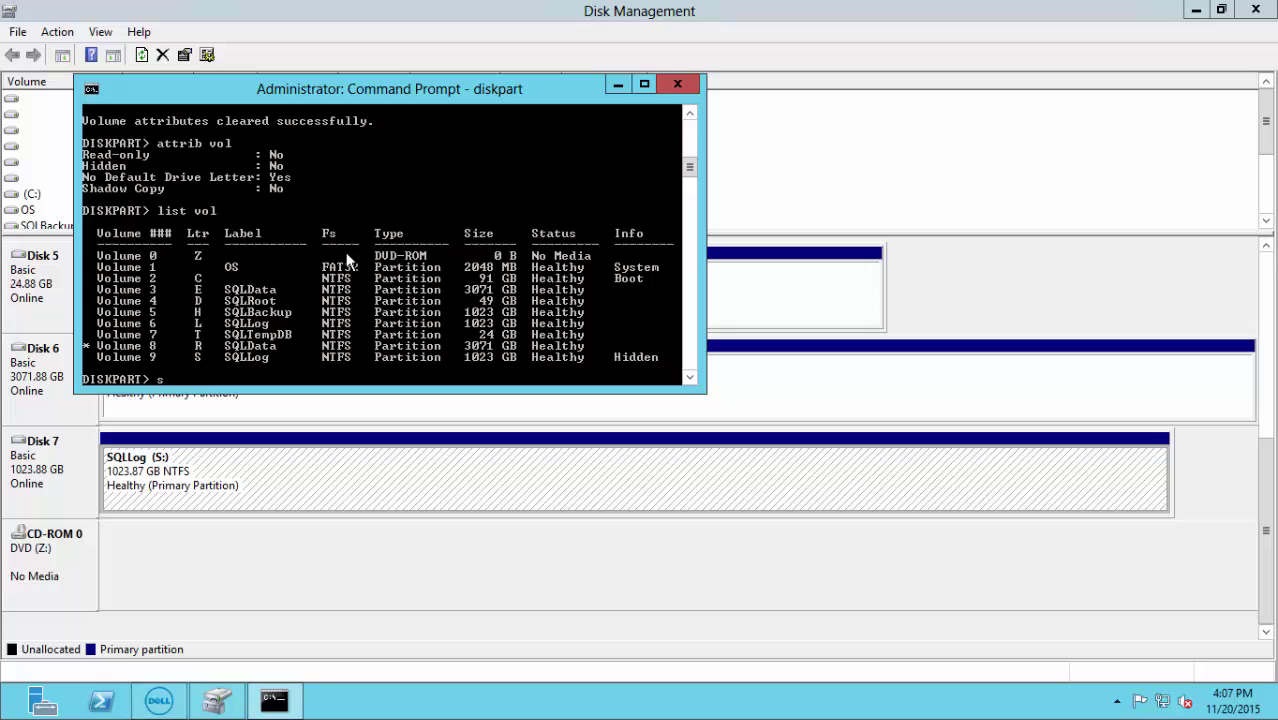
Step: Select volume 9, the SQLLog volume on drive S, and clear its readonly attribute
text(select vol 9)
key(Return)
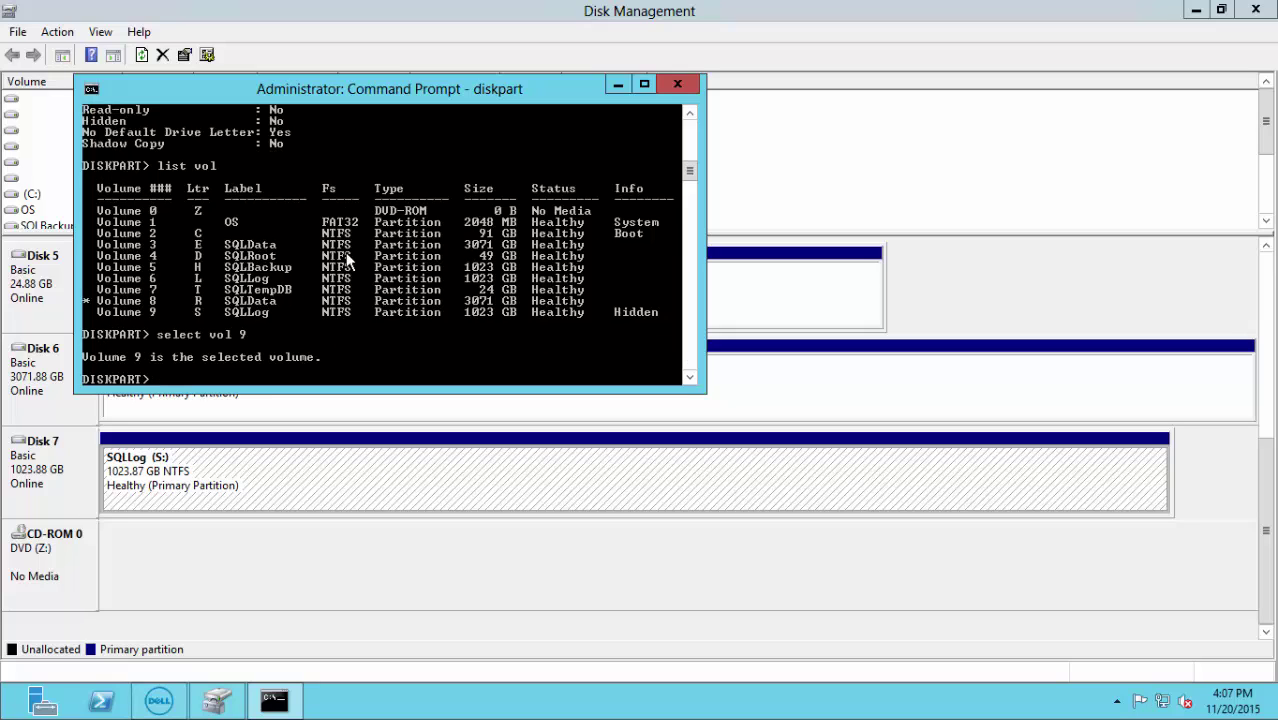
key(Up)
key(Up)
key(Up)
key(Up)
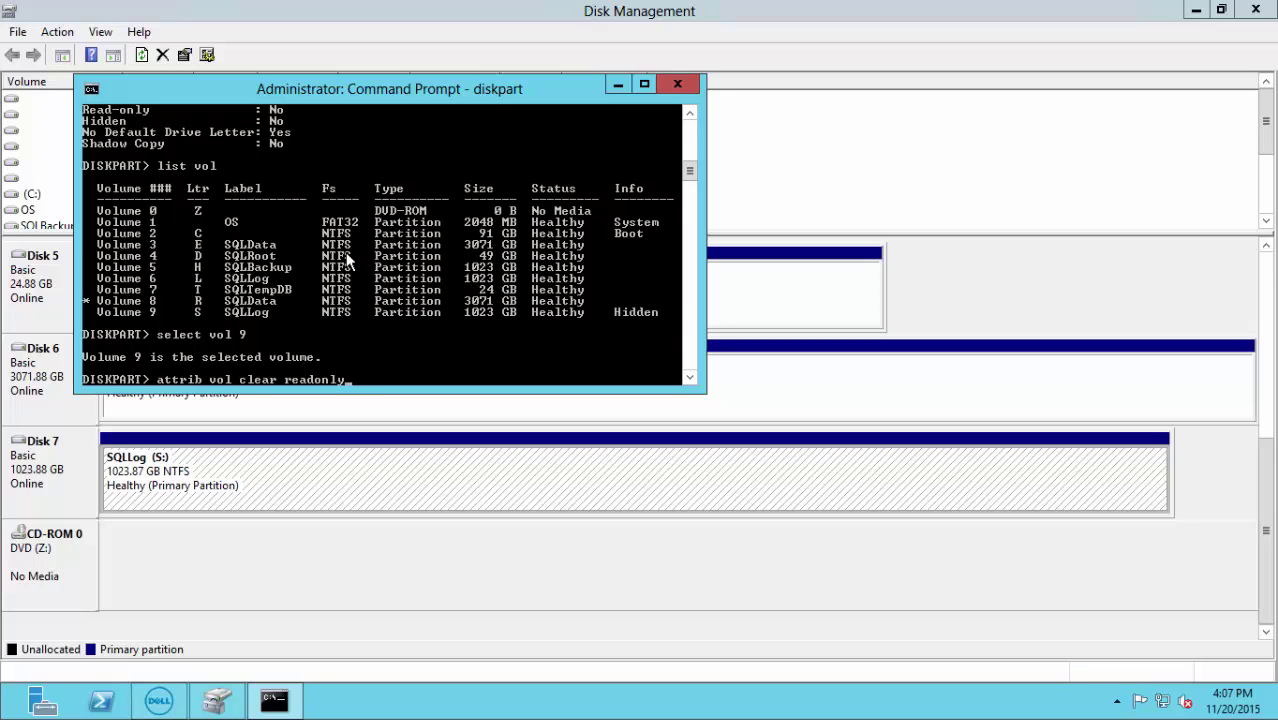
key(Return)
Step: Clear the hidden attribute of volume 9 with attrib vol clear hidden
key(Up)
key(BackSpace)
key(BackSpace)
key(BackSpace)
key(BackSpace)
key(BackSpace)
key(BackSpace)
key(BackSpace)
key(BackSpace)
key(BackSpace)
key(BackSpace)
key(BackSpace)
key(BackSpace)
key(BackSpace)
key(BackSpace)
key(BackSpace)
text(clear hidden)
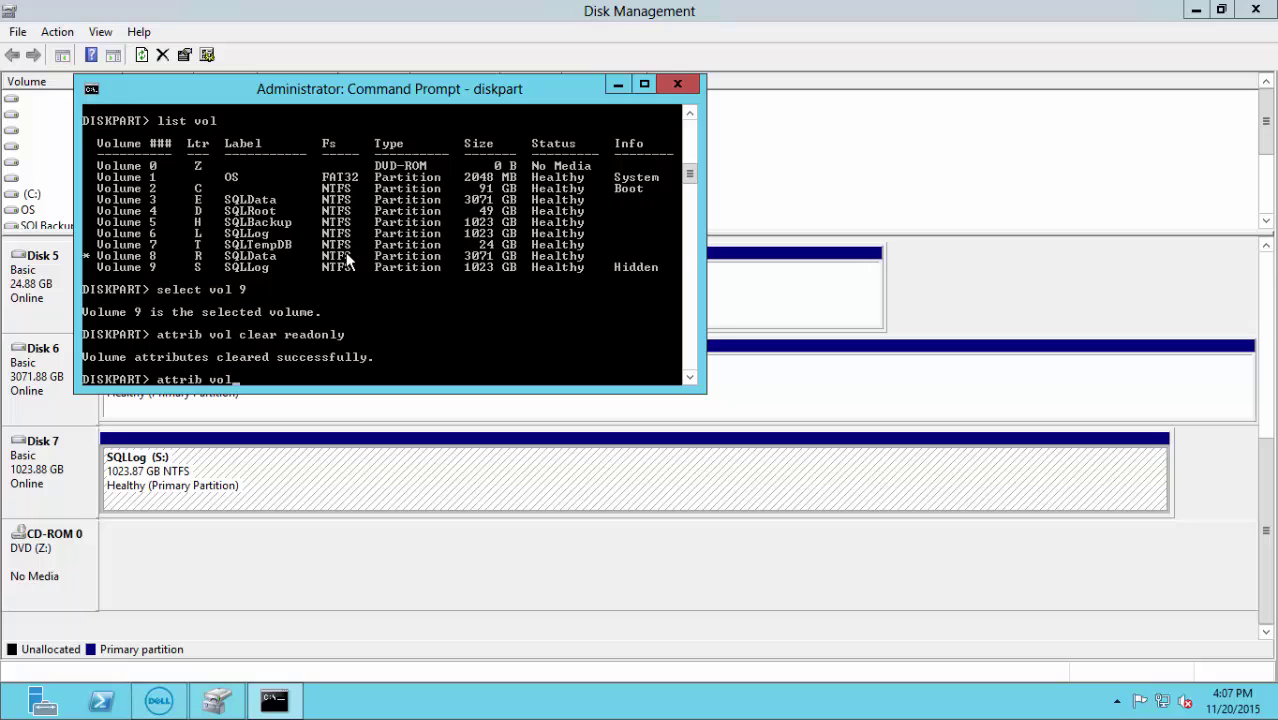
key(Return)
Step: Clear the shadow copy attribute of volume 9 with attrib vol clear shadowcopy and display its attributes
key(Up)
key(BackSpace)
key(BackSpace)
key(BackSpace)
key(BackSpace)
key(BackSpace)
key(BackSpace)
text(shadowcopy)
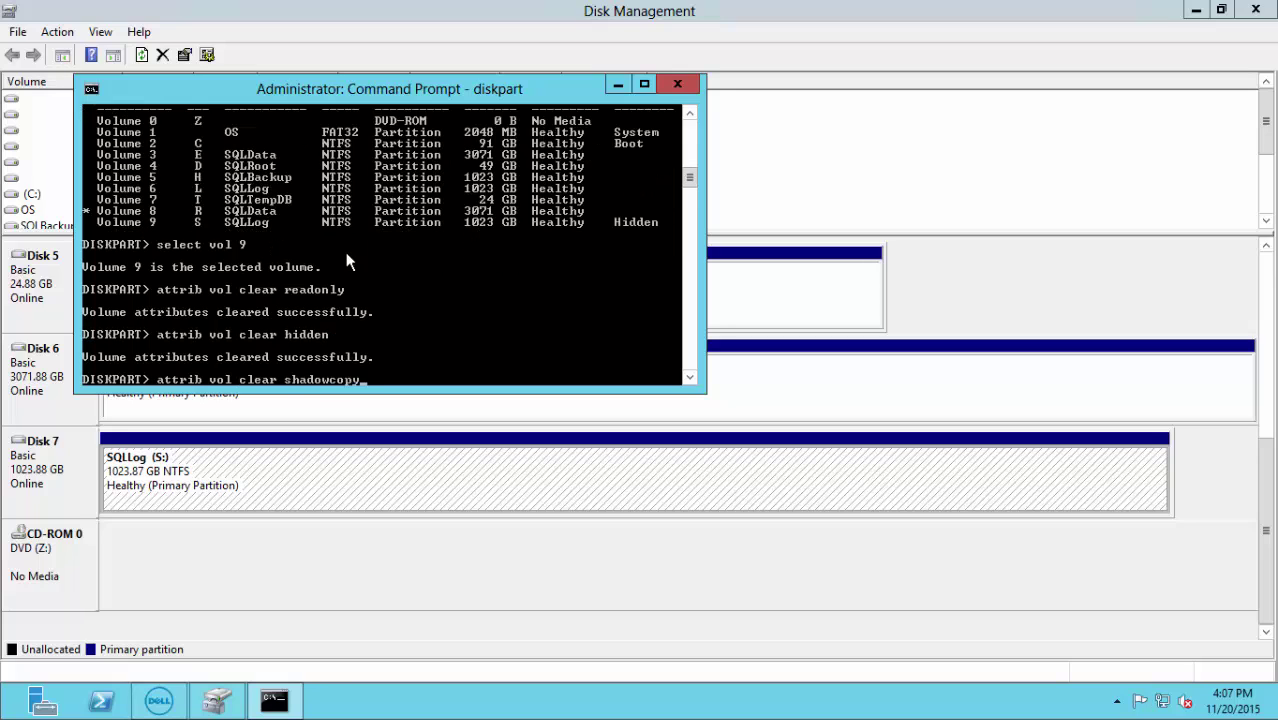
key(Return)
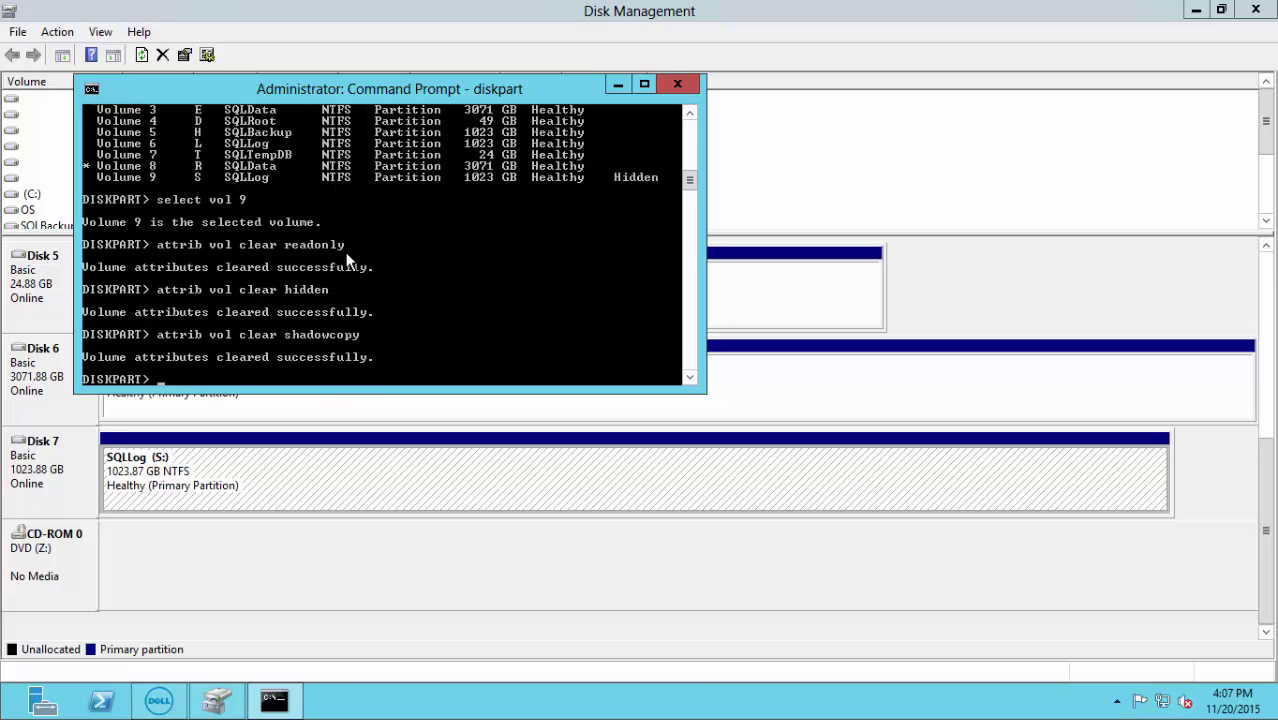
text(attrib vol)
key(Return)
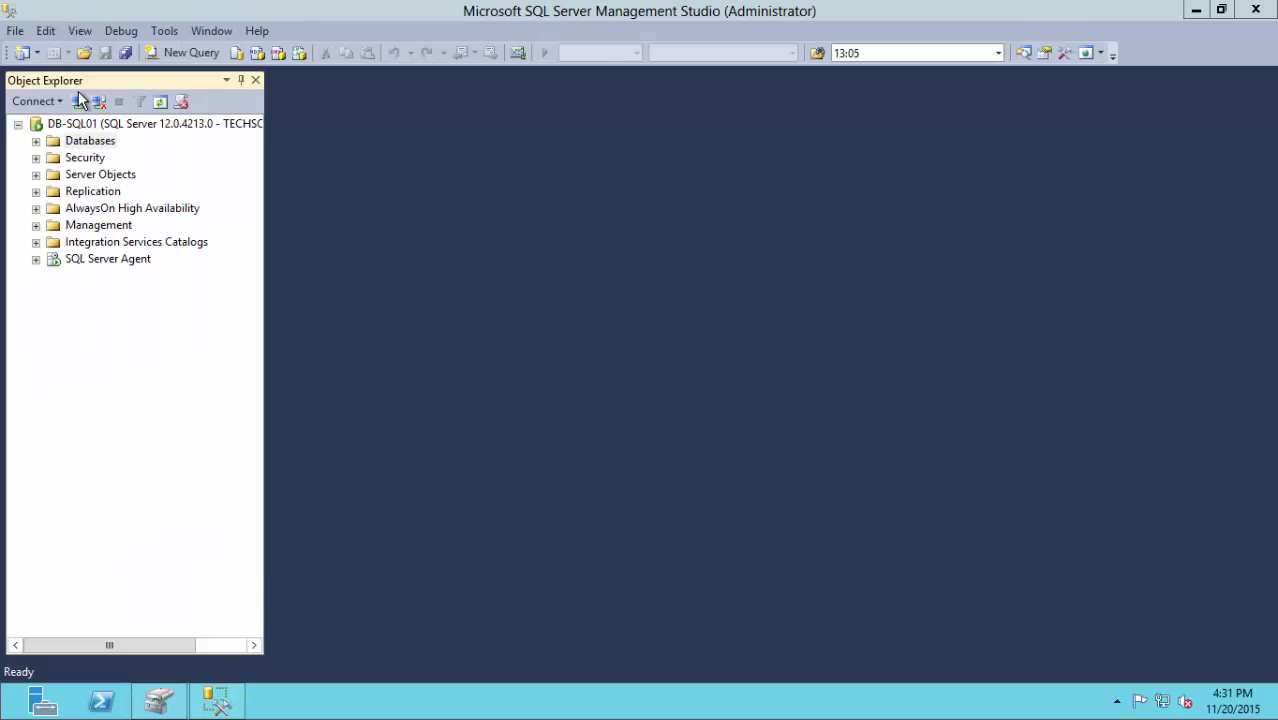
Step: Start attaching a database on DB-SQL01 and add BMF_TPCE1.mdf from R:\MSSQL12.MSSQLSERVER\MSSQL\Data
double_click(50, 143)
right_click(79, 148)
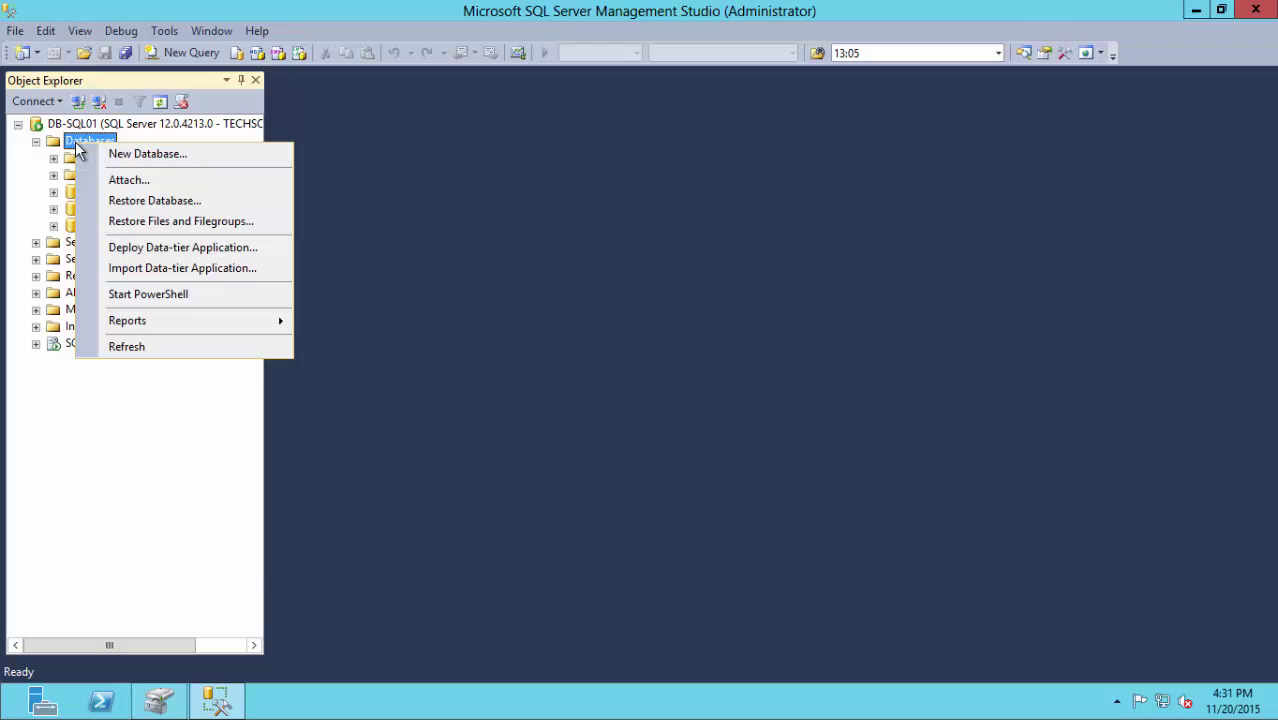
click(130, 178)
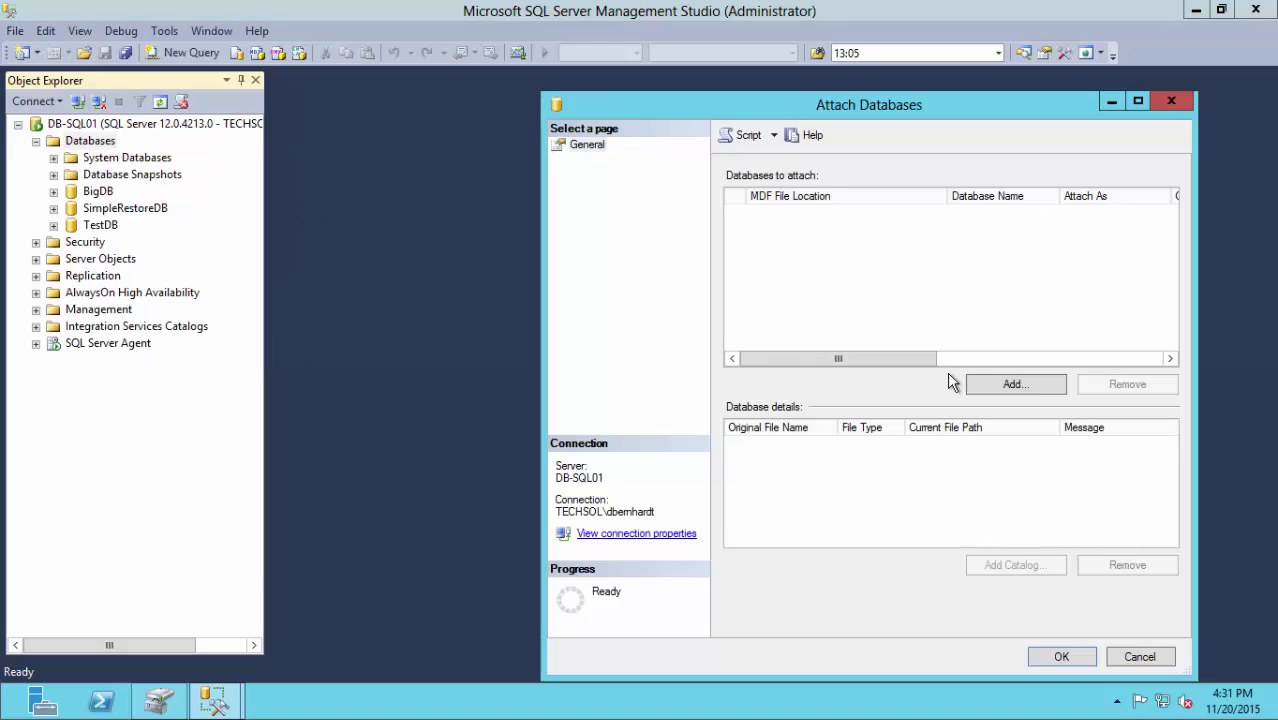
click(1017, 387)
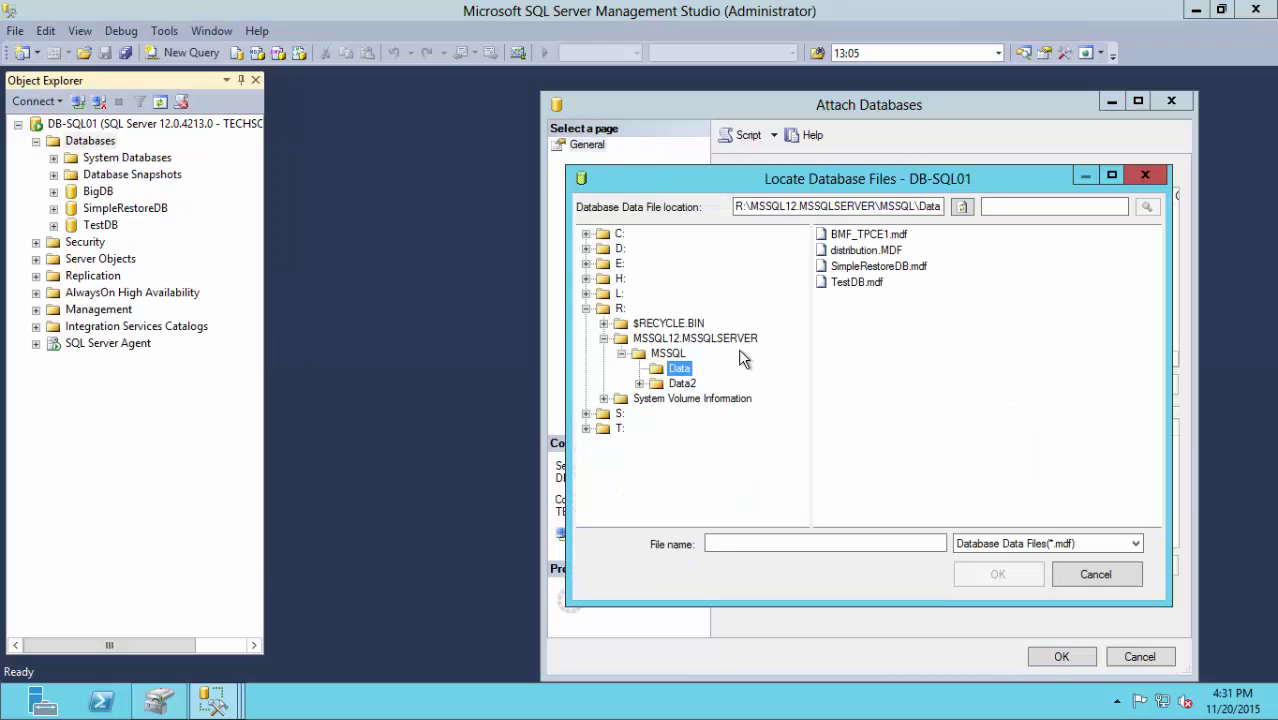
click(857, 237)
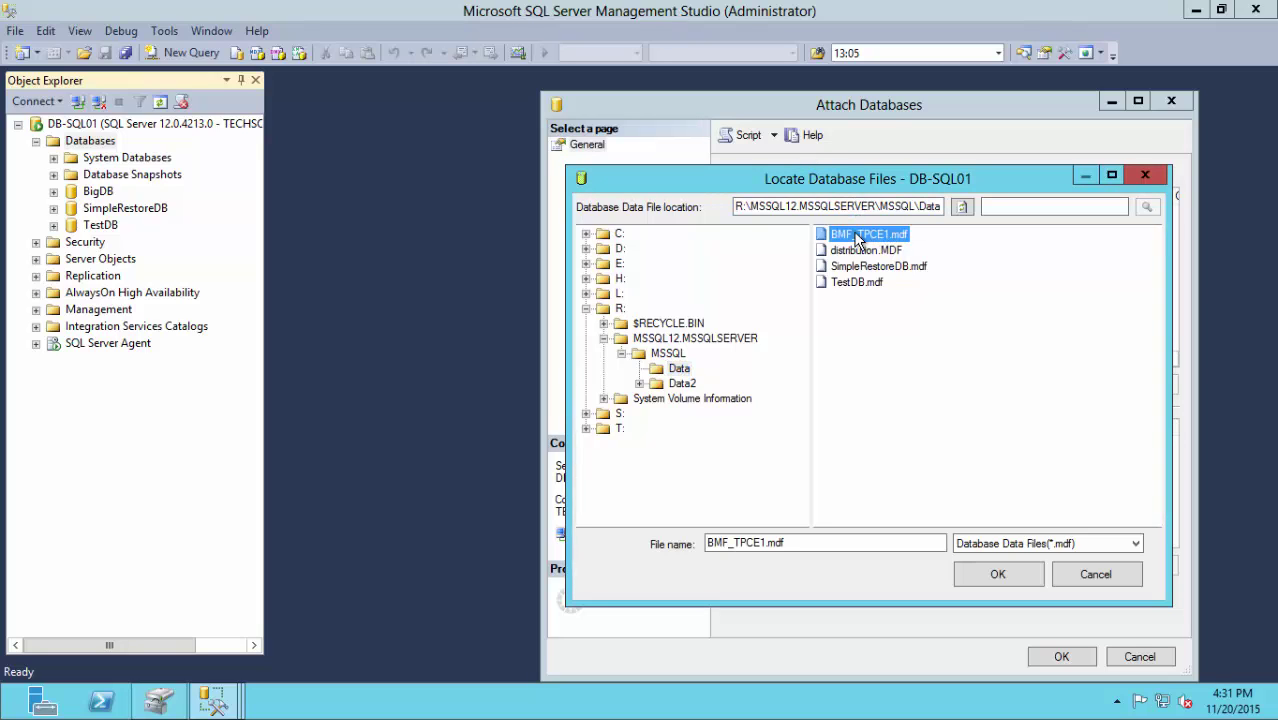
click(996, 572)
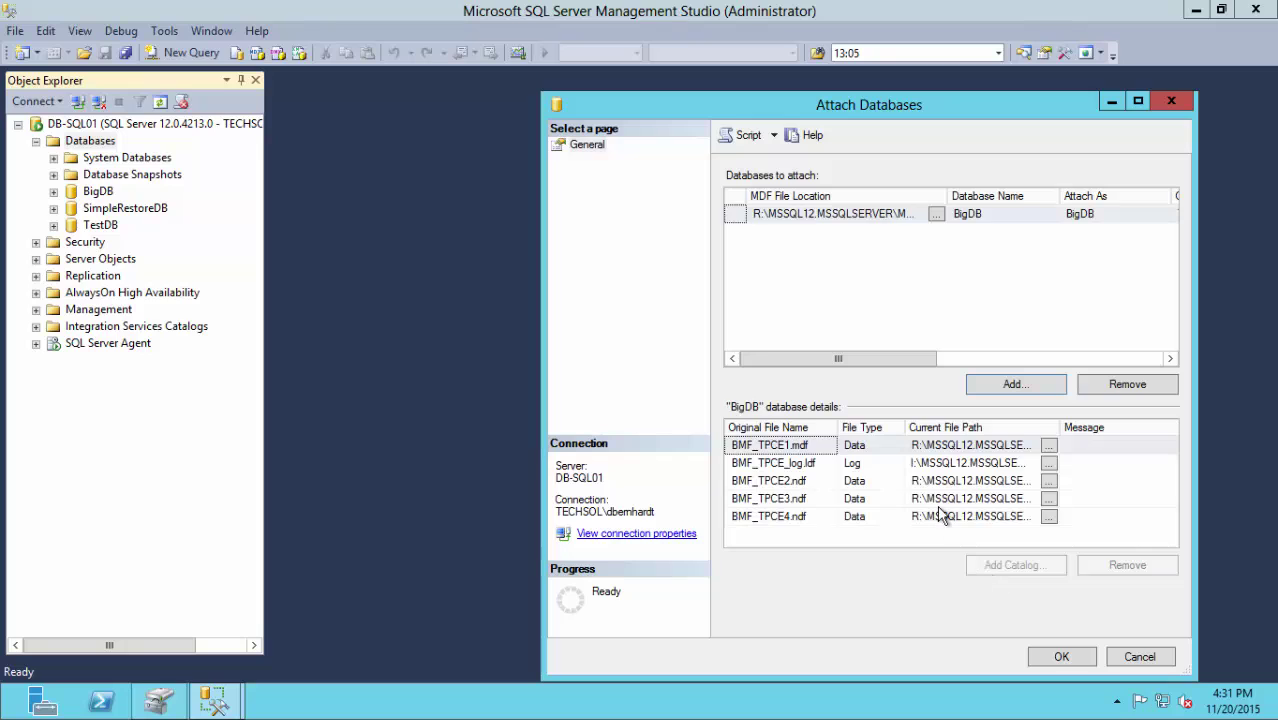
Step: Change the drive in the current file path of BMF_TPCE_log.ldf to S:
click(916, 463)
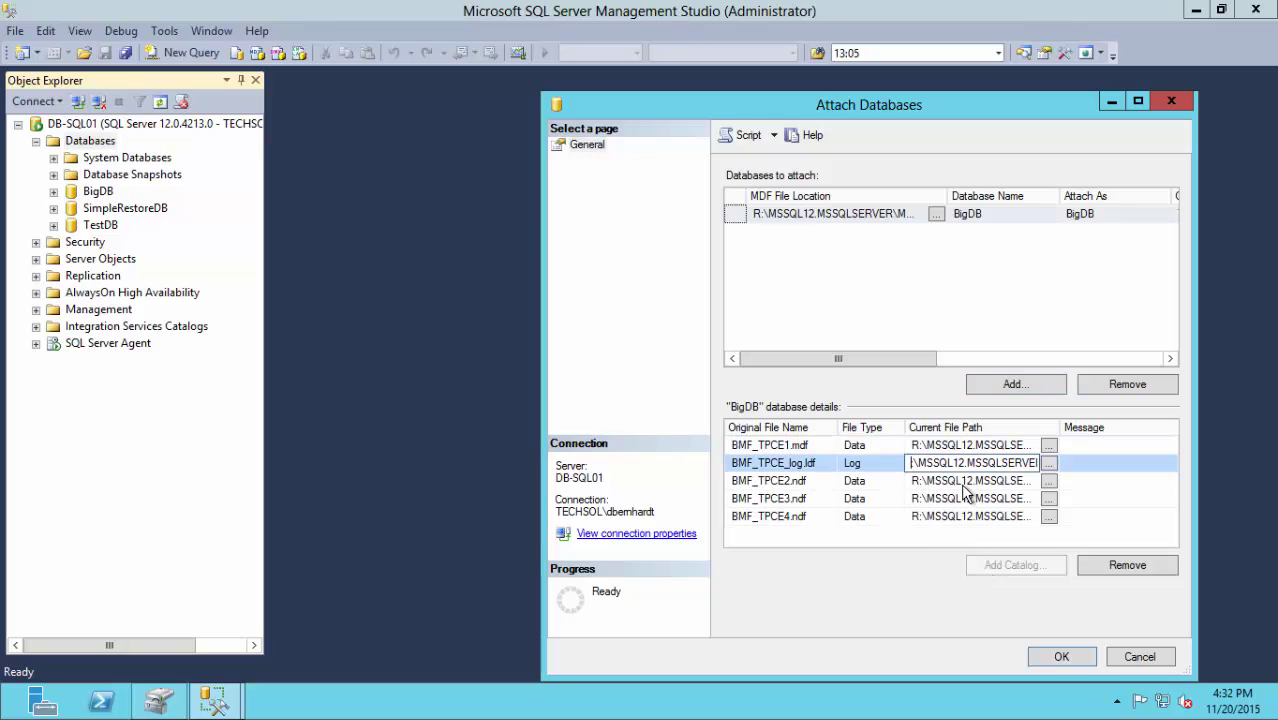
text(S:)
key(Tab)
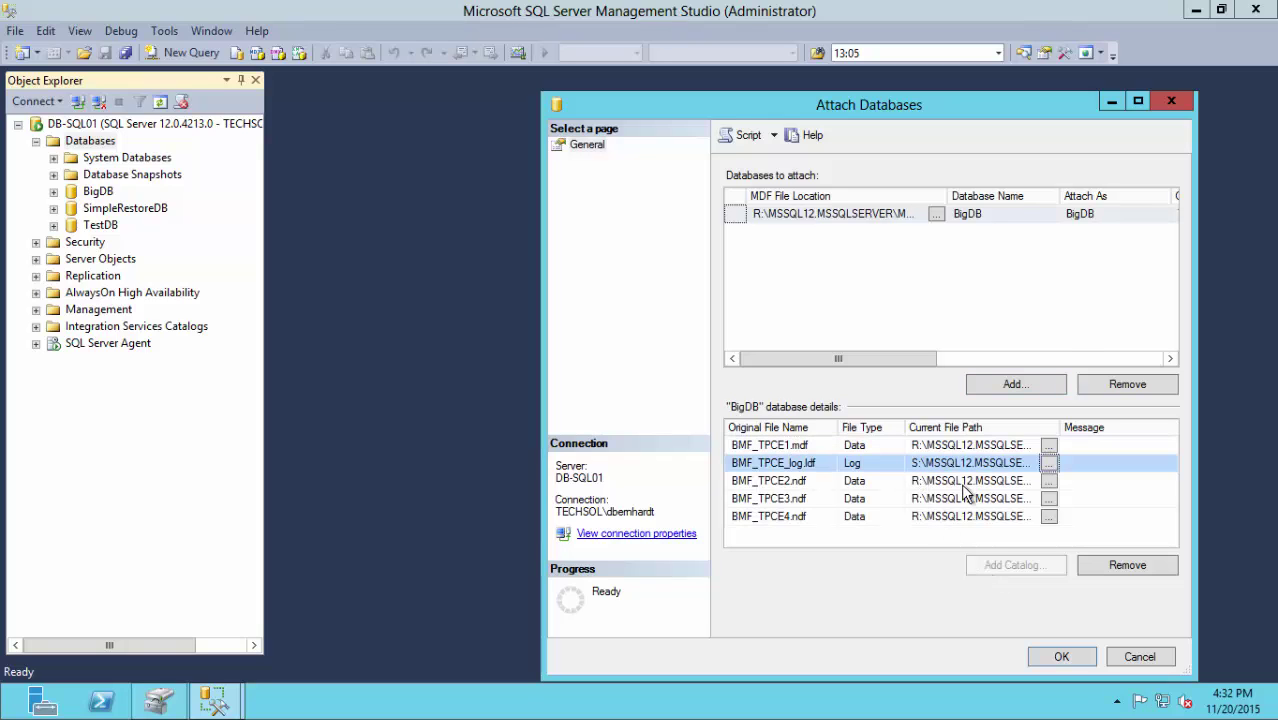
Step: Attach the database as BigDB_Restore and select it in the database list
click(1108, 220)
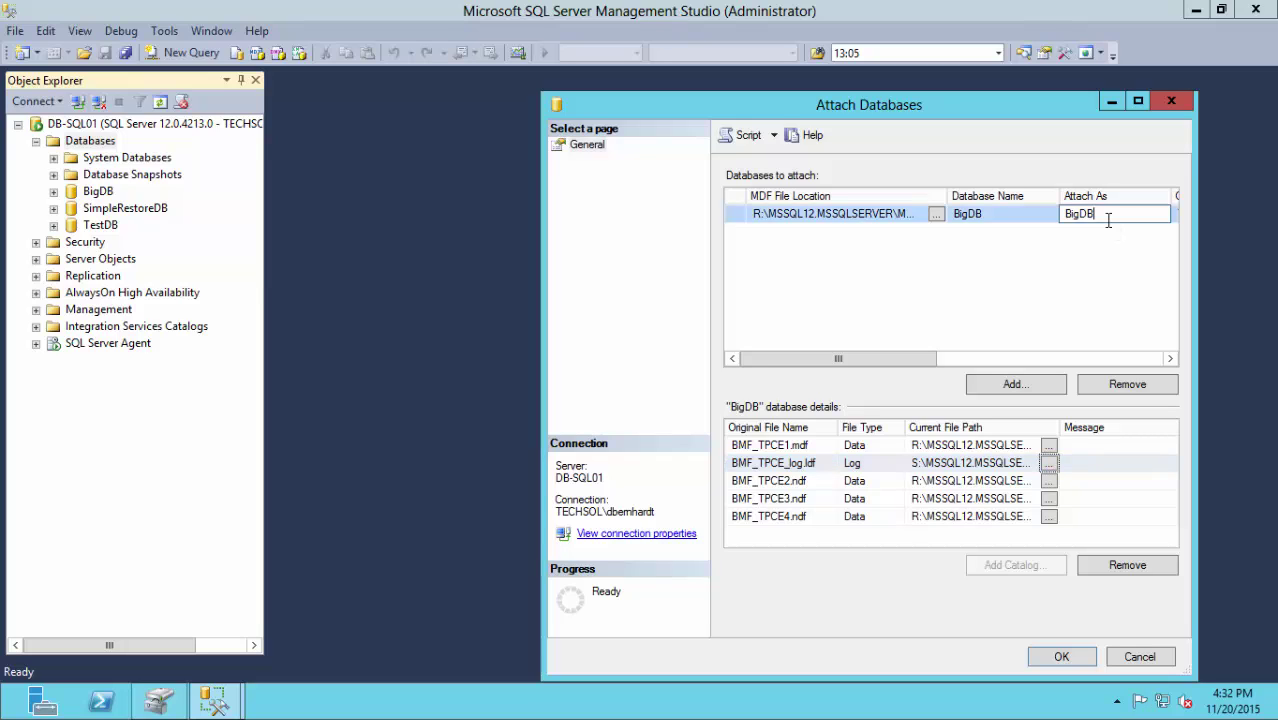
text(_Restore)
click(1061, 658)
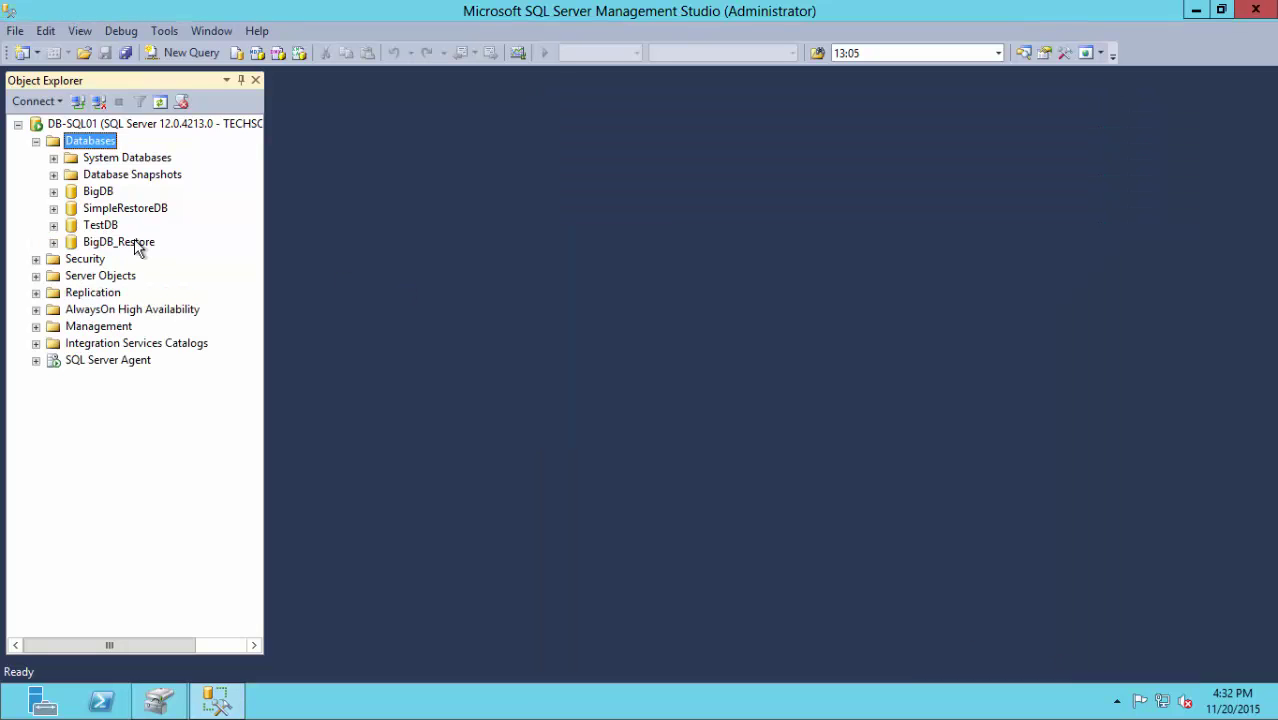
click(138, 245)
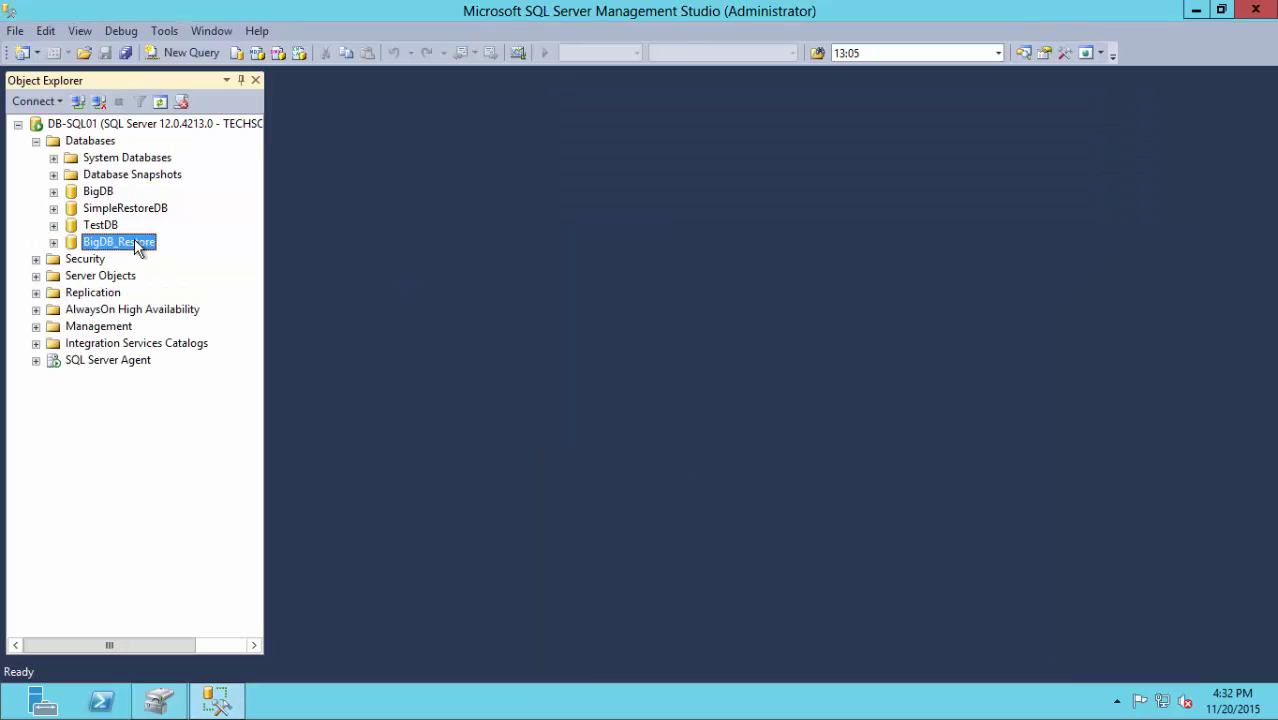